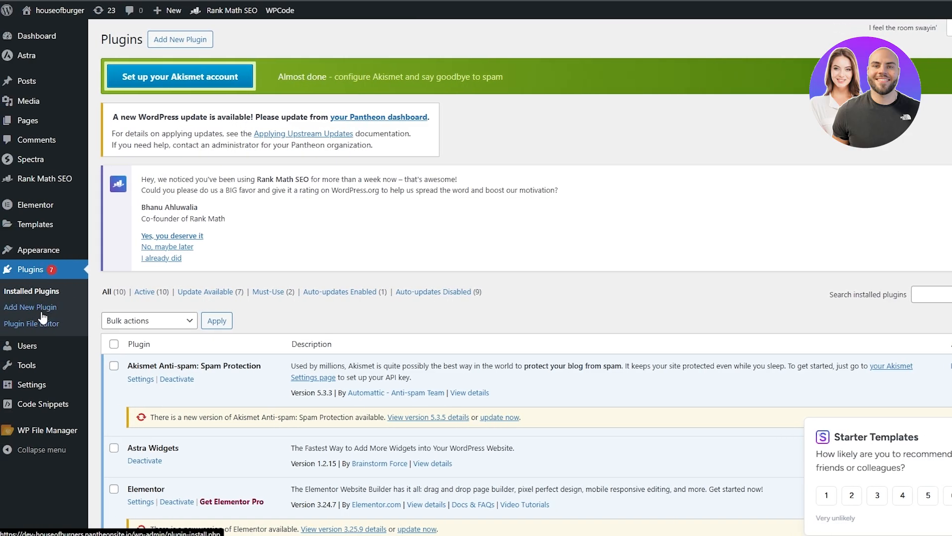
- Search the plugin directory for "woo", then install and activate the WooCommerce plugin
left_click(39, 307)
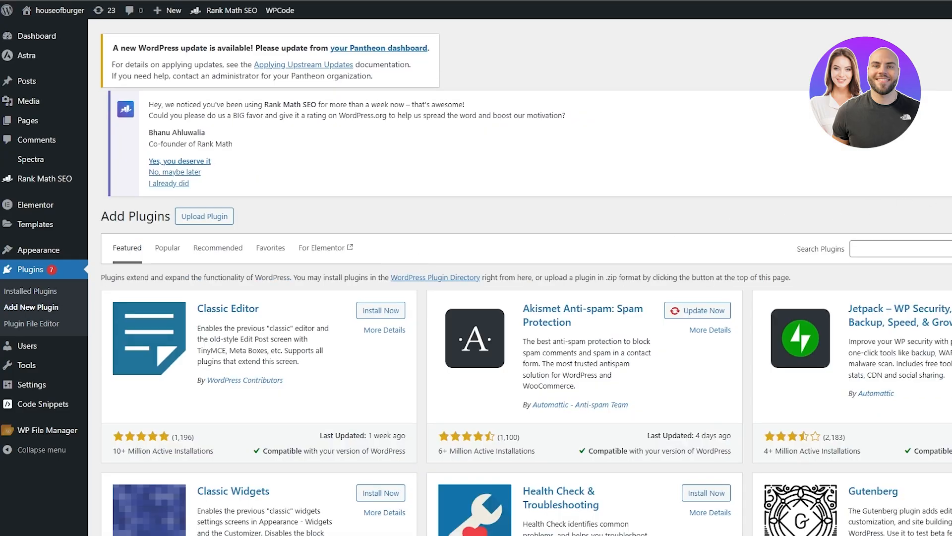
left_click(907, 237)
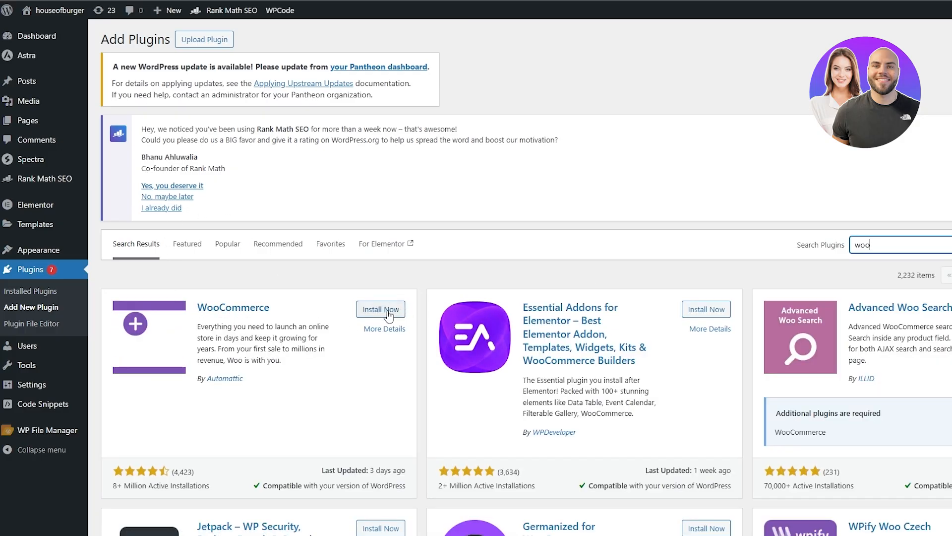
left_click(389, 311)
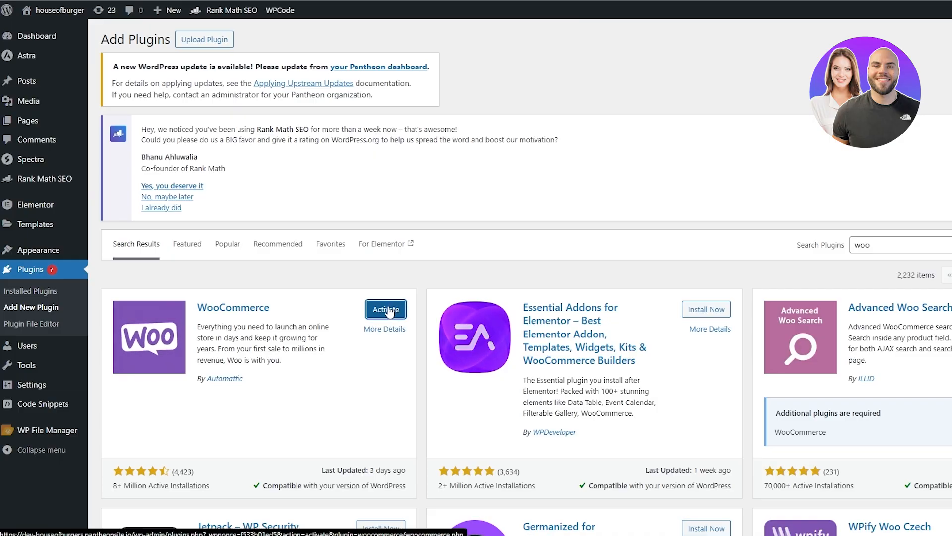
left_click(388, 310)
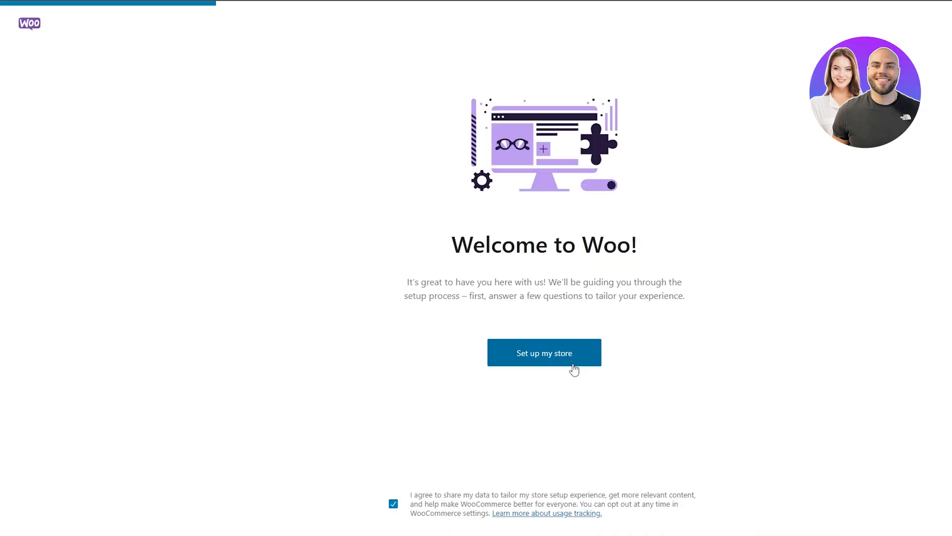
- Start the WooCommerce store setup, choose Food and drink as the industry, and select the store's country or region
left_click(541, 356)
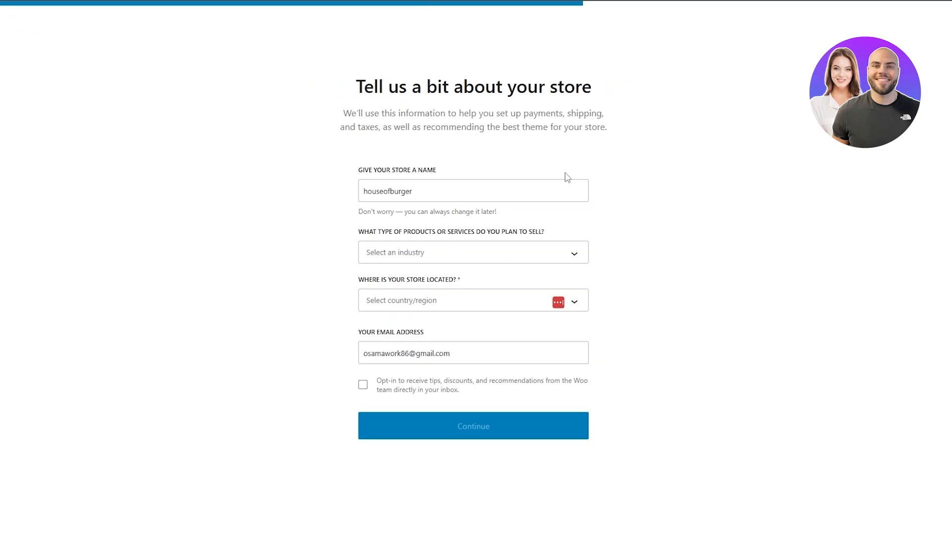
left_click(403, 255)
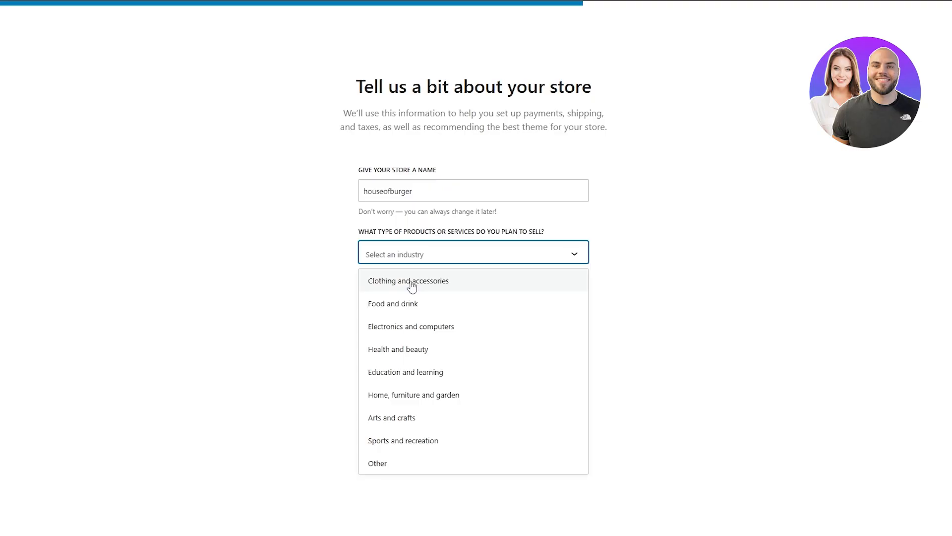
left_click(417, 302)
left_click(403, 304)
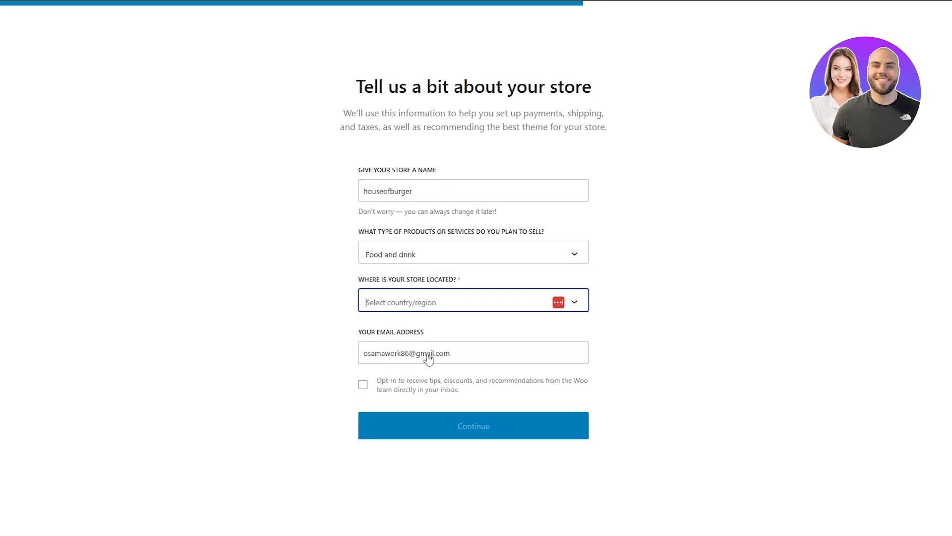
scroll(536, 467, "down", 5)
scroll(535, 456, "down", 3)
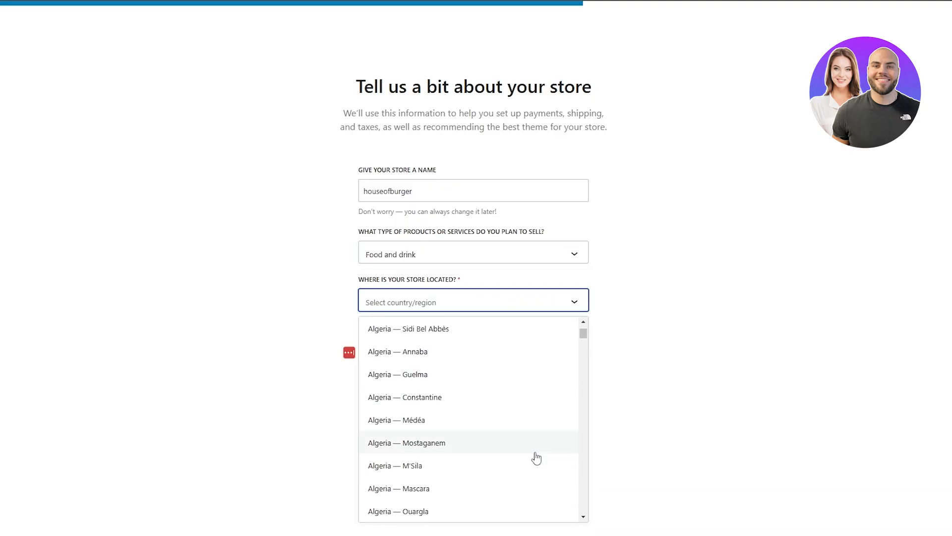
left_click(740, 376)
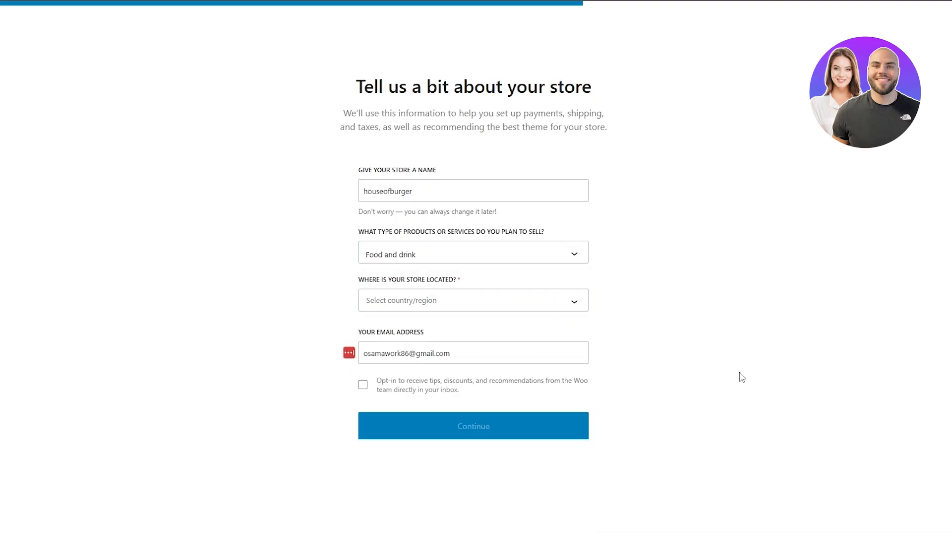
left_click(478, 315)
scroll(464, 405, "down", 15)
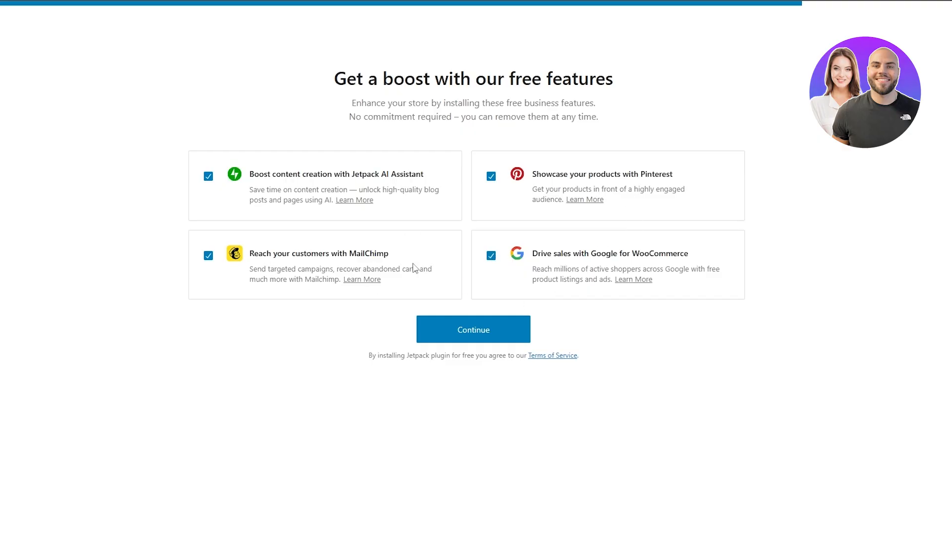
- Accept the Jetpack, Pinterest, MailChimp and Google for WooCommerce features and log in to the existing WordPress.com account with Google
left_click(462, 336)
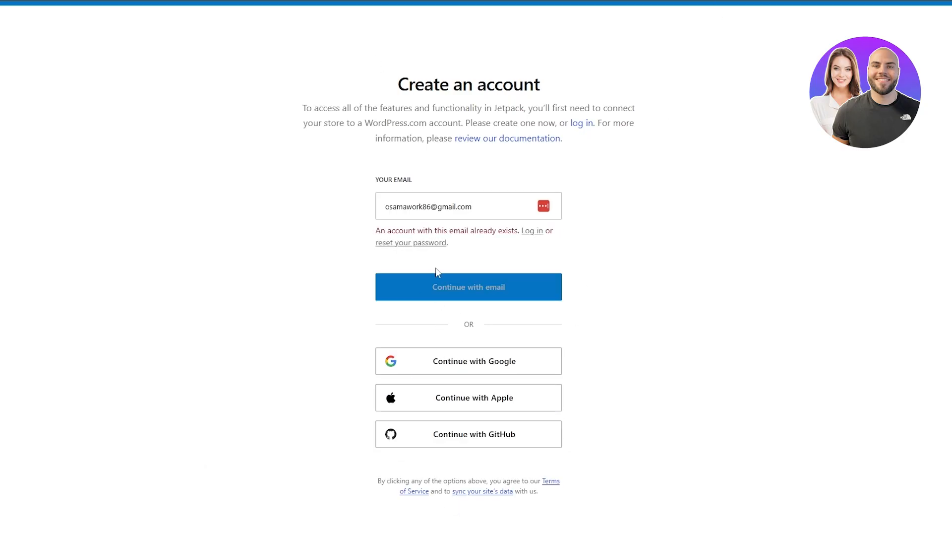
left_click(531, 231)
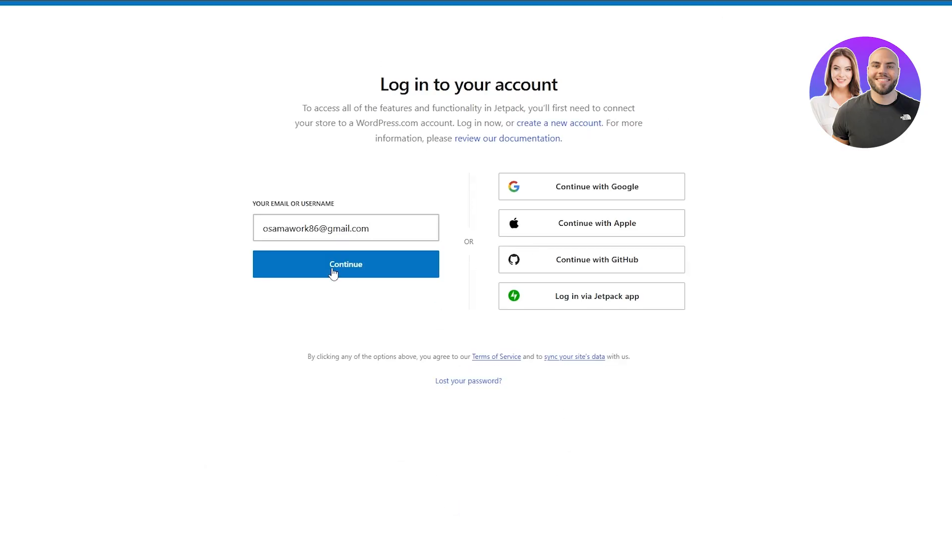
left_click(628, 194)
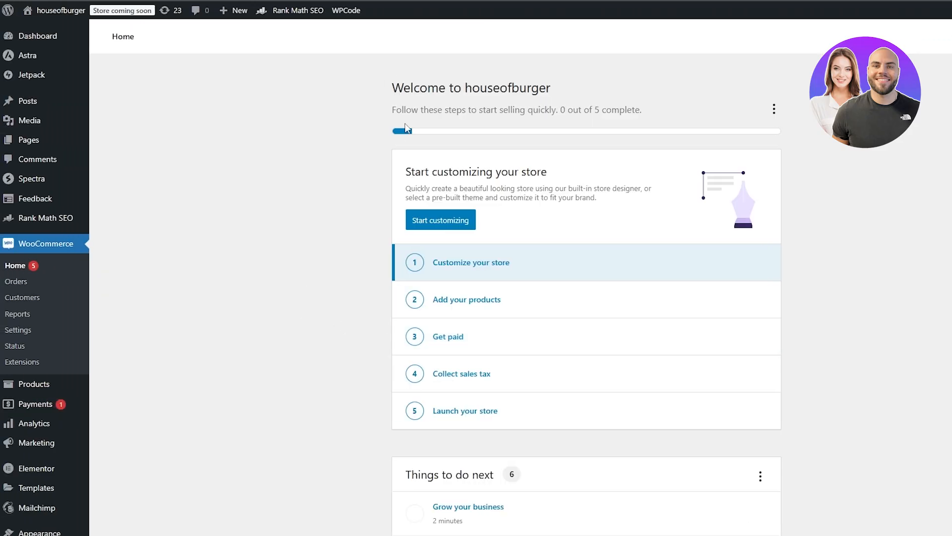
- Go to the store's product list and dismiss the Rank Math rating request as already done
scroll(427, 255, "down", 3)
scroll(287, 312, "up", 3)
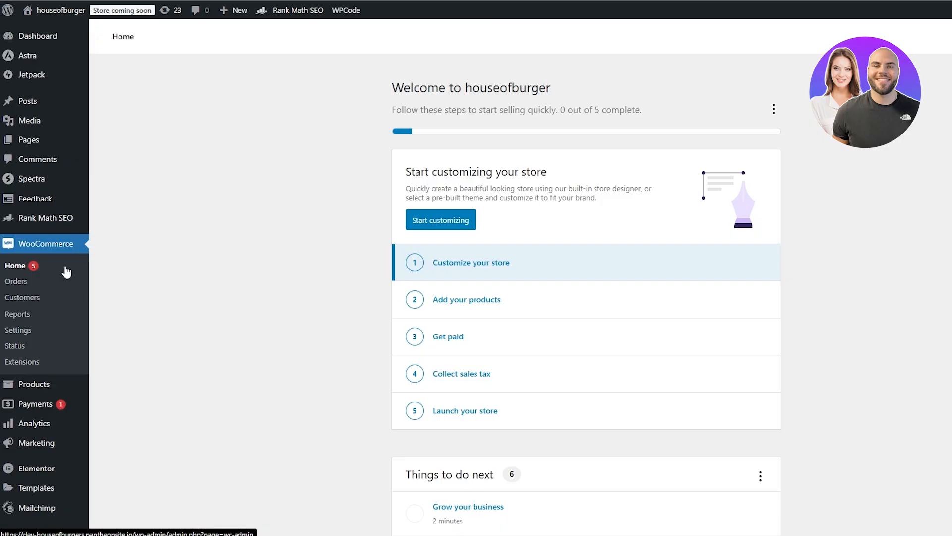
mouse_move(43, 393)
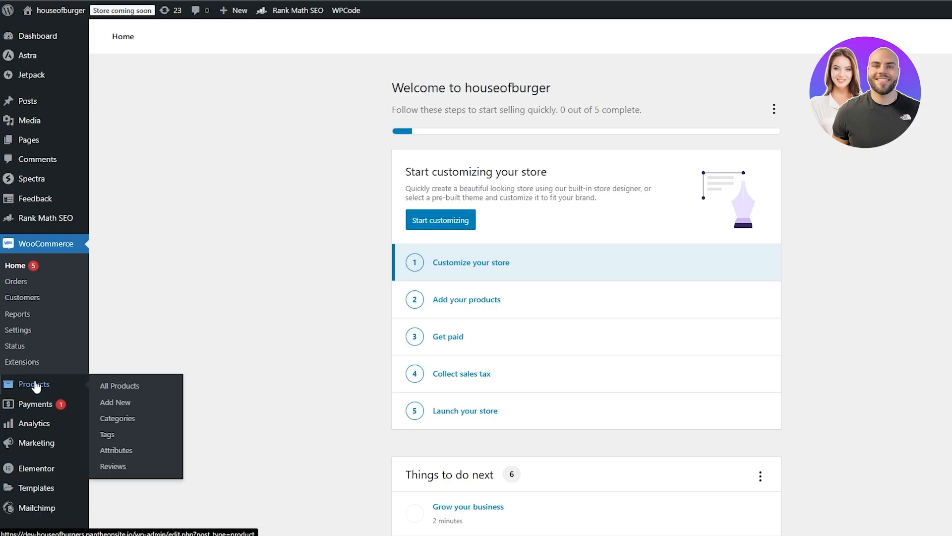
left_click(35, 389)
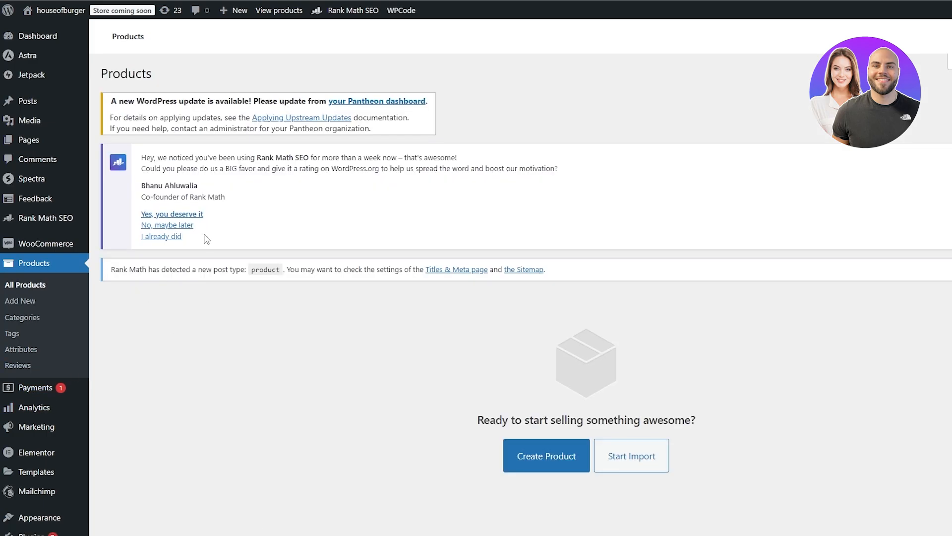
left_click(170, 236)
- Open a blank product form to examine its name, description and product data fields, and return to the product list
scroll(600, 352, "down", 2)
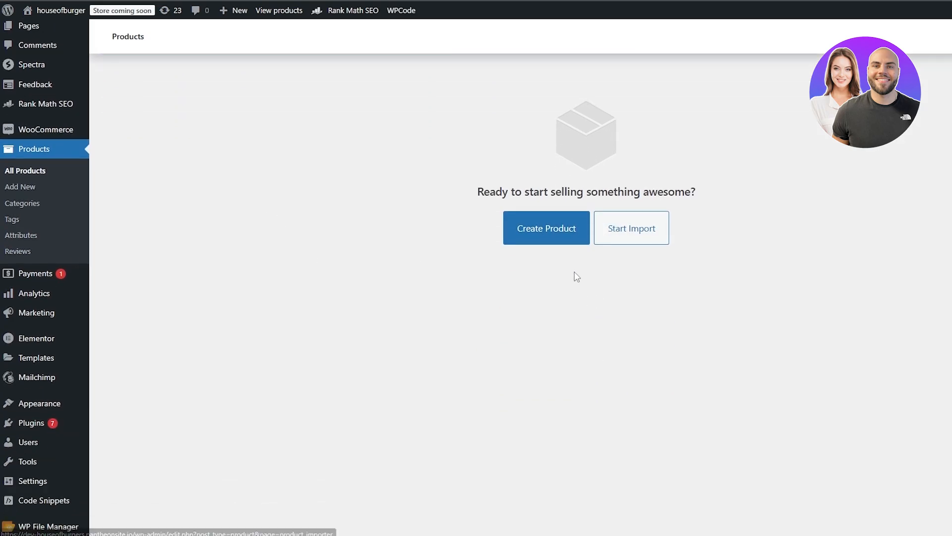
left_click(562, 230)
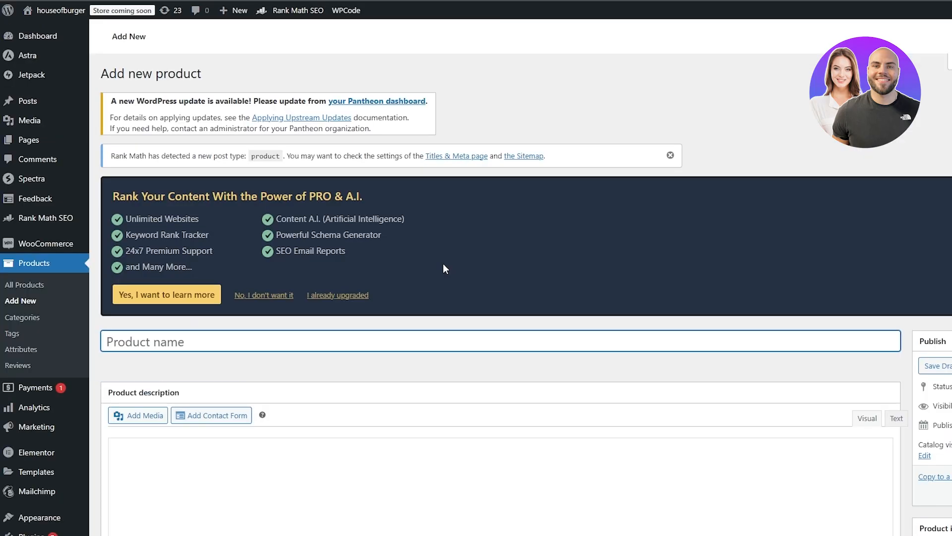
scroll(444, 269, "down", 3)
left_click(206, 290)
scroll(281, 317, "up", 1)
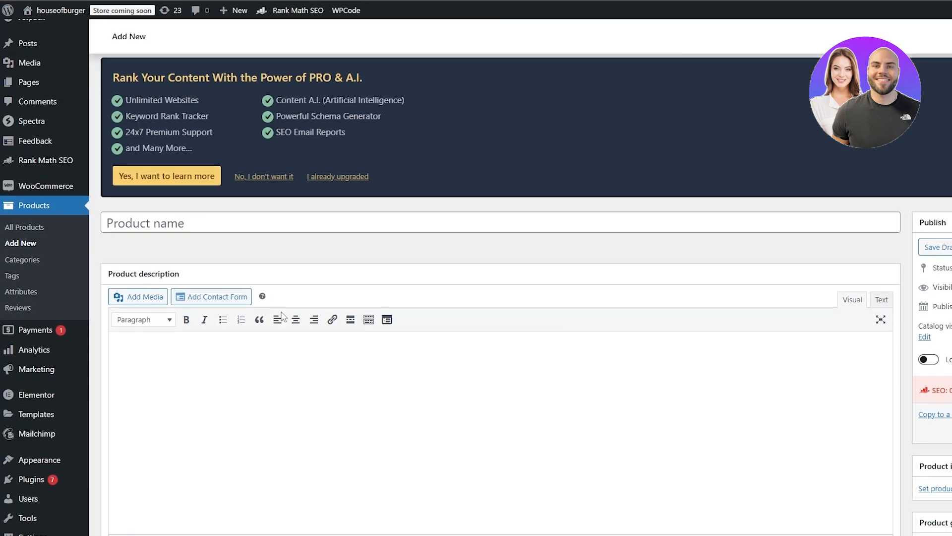
scroll(282, 317, "down", 2)
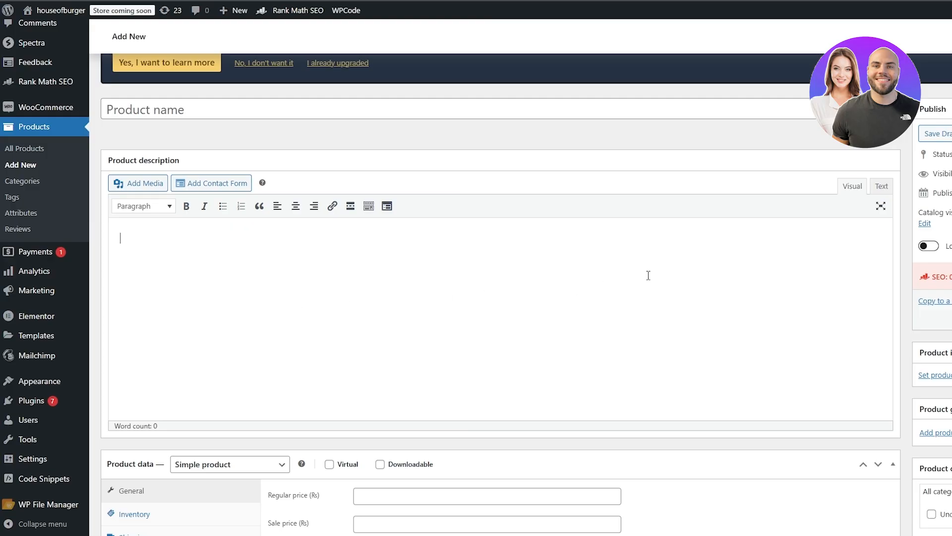
key("alt+Left")
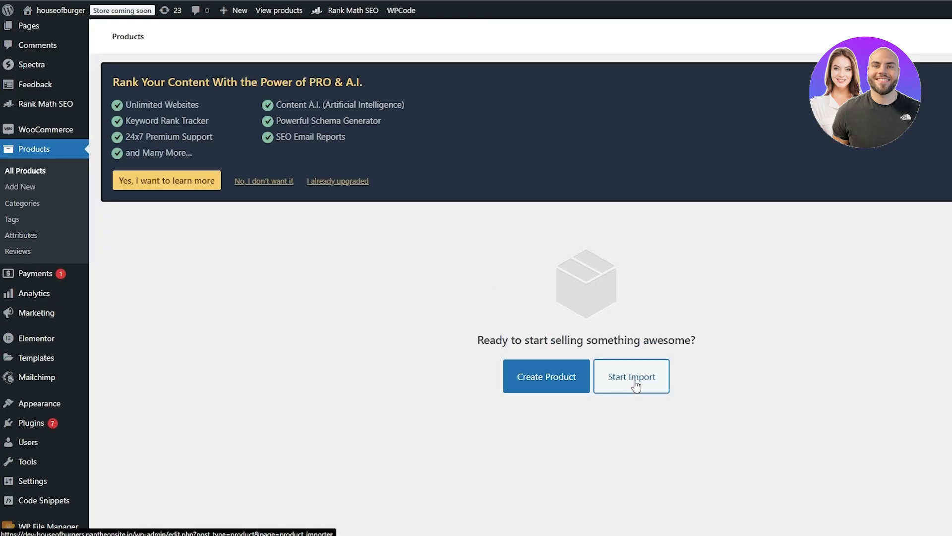
- Start a product import and upload the apparel.csv file with existing-product updating left off
left_click(633, 380)
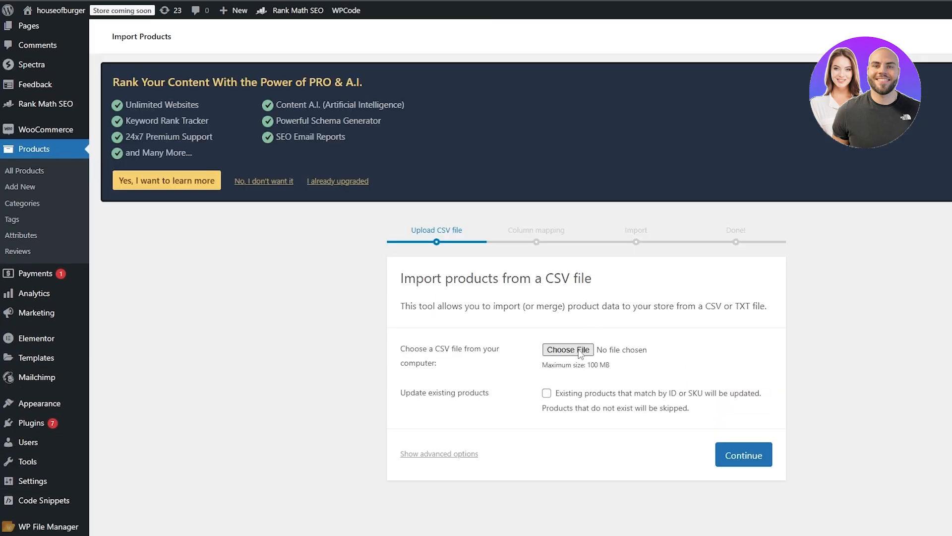
left_click(568, 350)
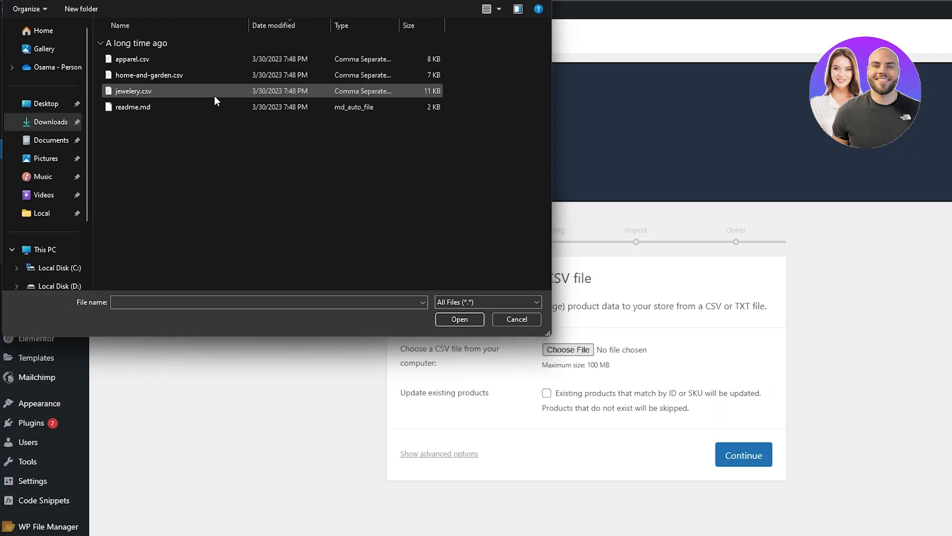
double_click(183, 61)
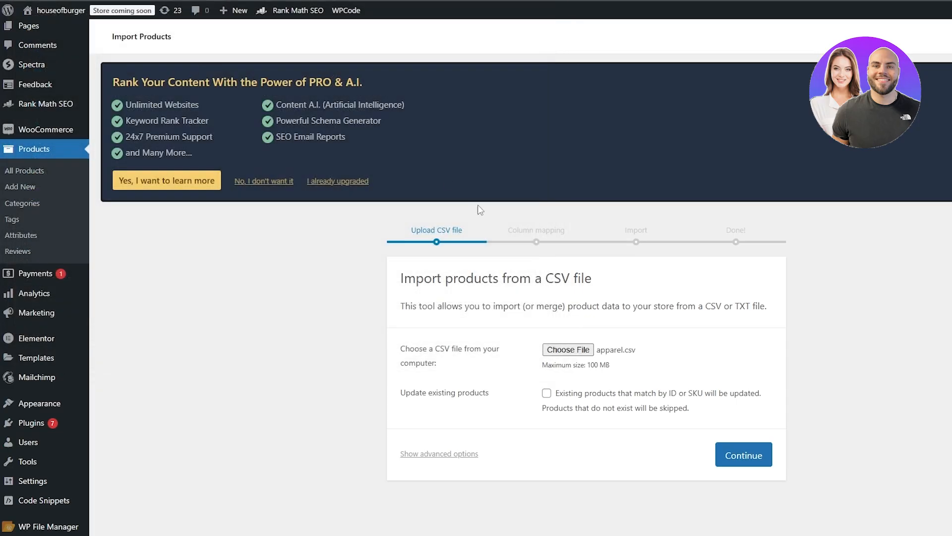
scroll(761, 432, "down", 1)
left_click(761, 430)
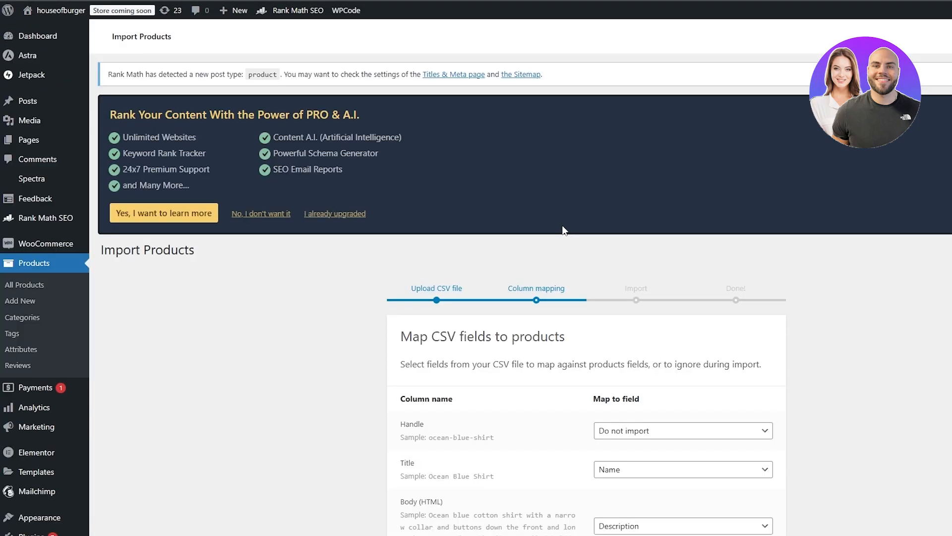
- Review the mapping of CSV columns to product fields and run the import with the suggested mapping
scroll(648, 325, "down", 3)
scroll(438, 139, "down", 3)
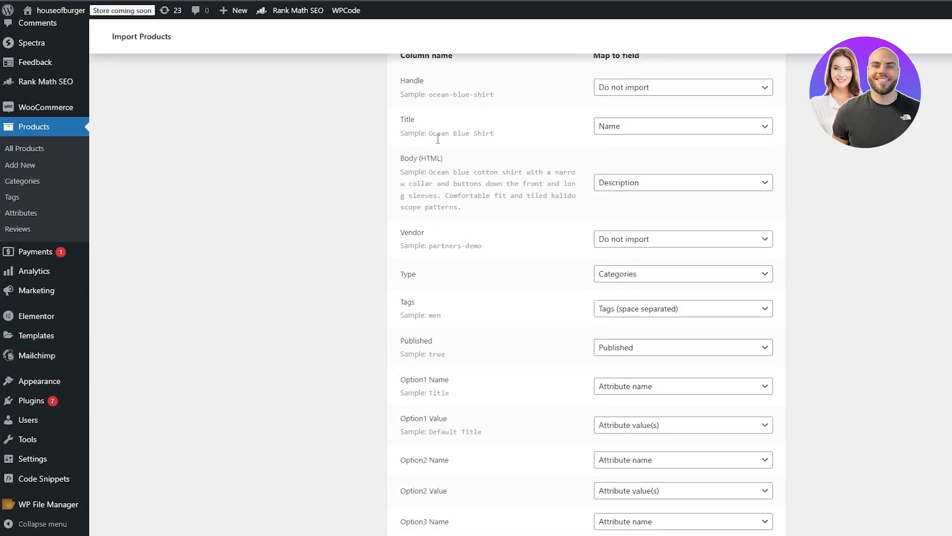
scroll(640, 232, "down", 12)
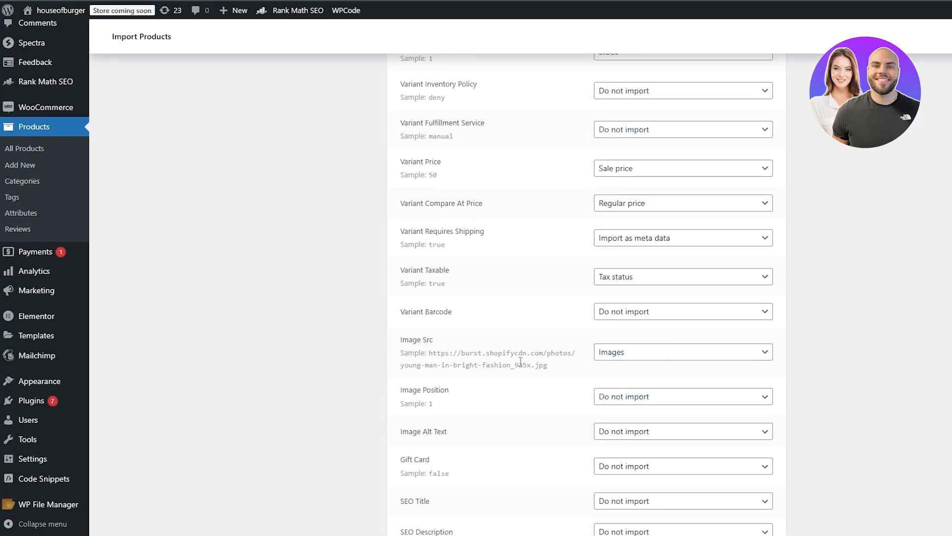
scroll(376, 461, "down", 5)
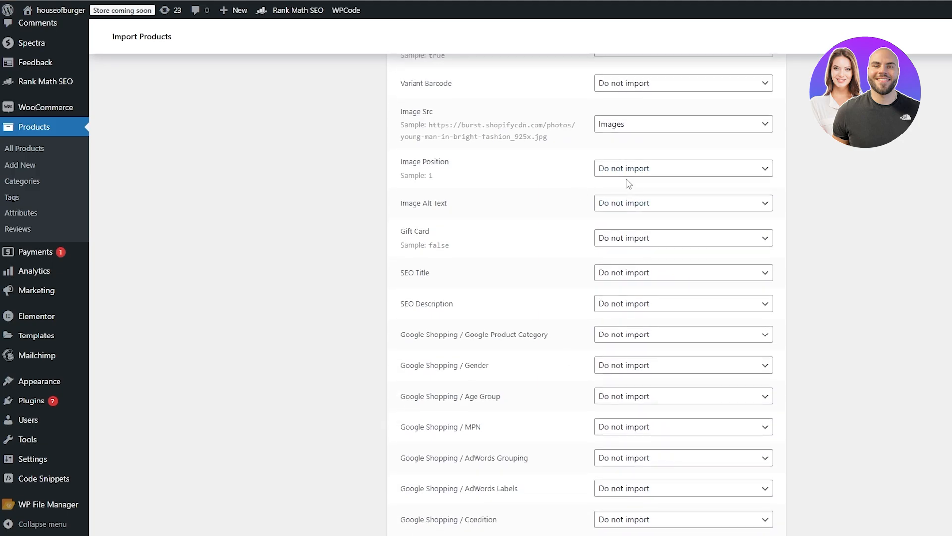
scroll(627, 181, "up", 20)
scroll(641, 203, "down", 19)
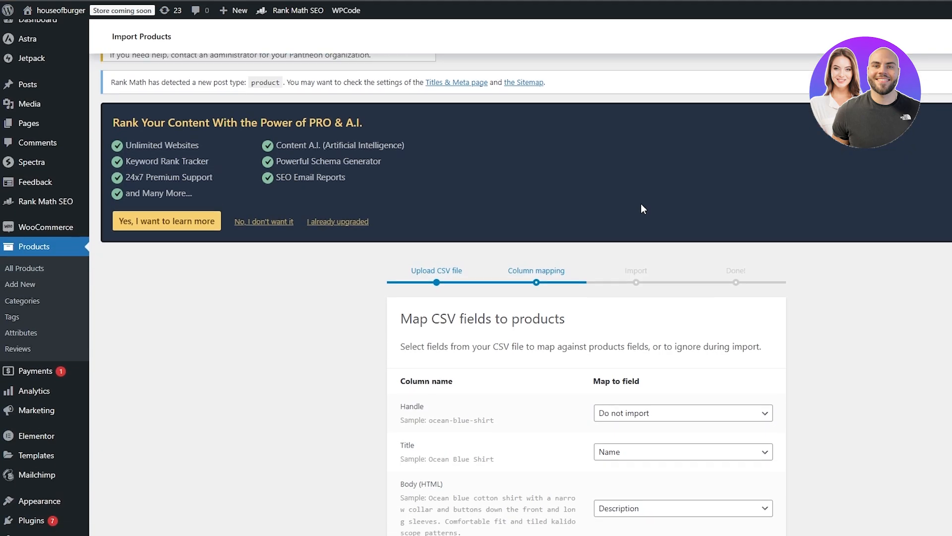
scroll(648, 206, "down", 10)
left_click(725, 452)
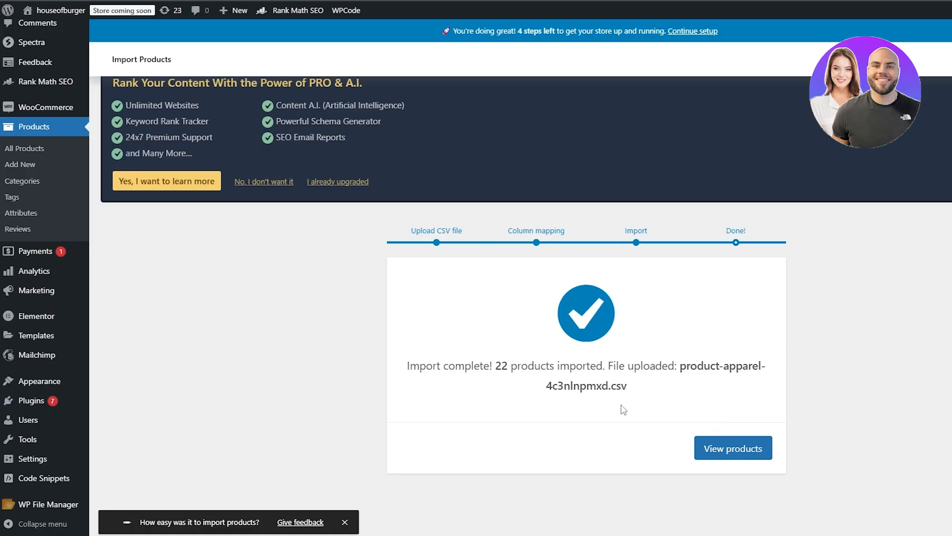
- View the imported products and examine the Striped Skirt and Top product's data and price fields
left_click(765, 447)
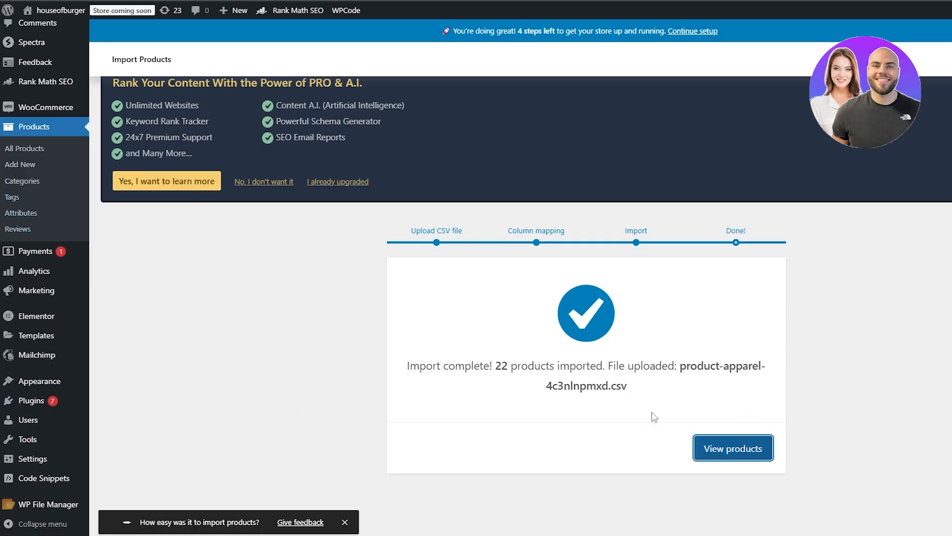
scroll(99, 357, "down", 3)
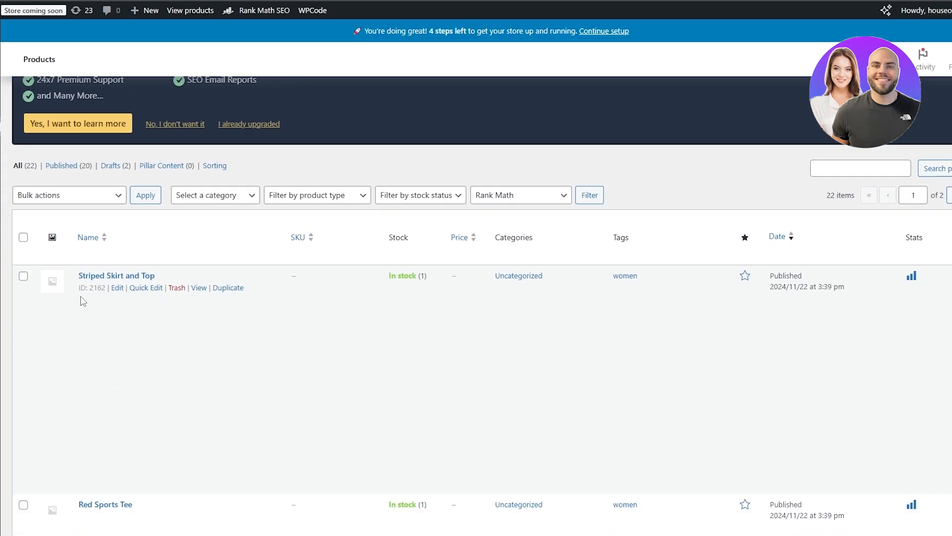
scroll(100, 299, "up", 1)
scroll(432, 276, "down", 4)
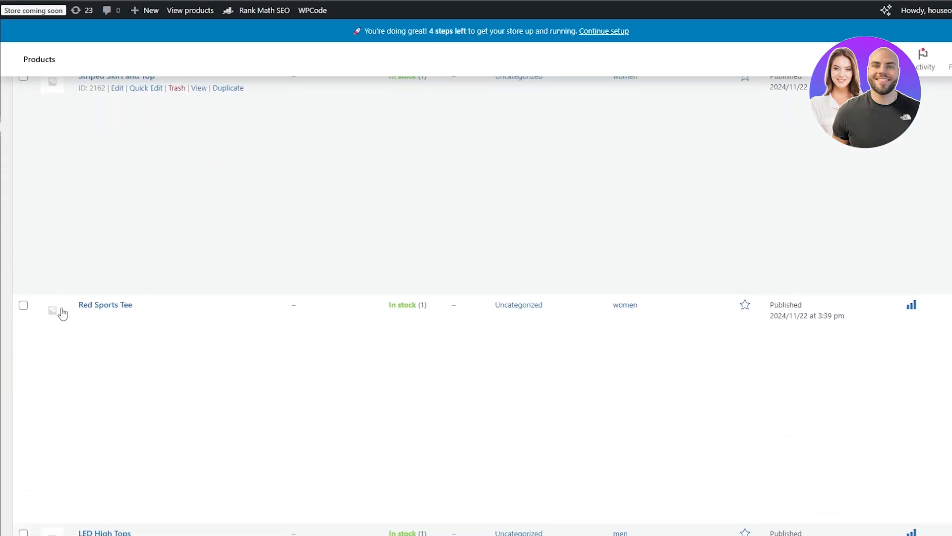
scroll(62, 313, "down", 5)
scroll(514, 292, "up", 10)
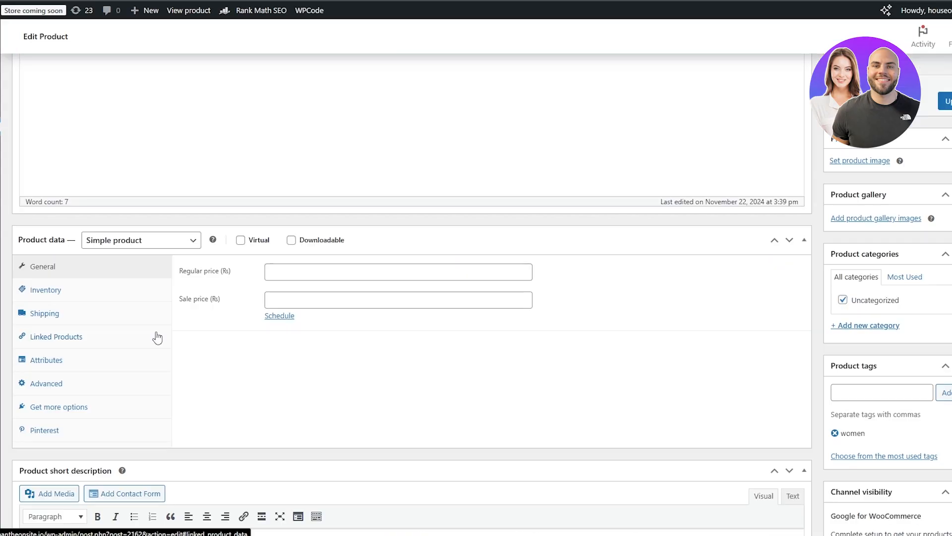
scroll(155, 336, "down", 5)
scroll(421, 305, "up", 10)
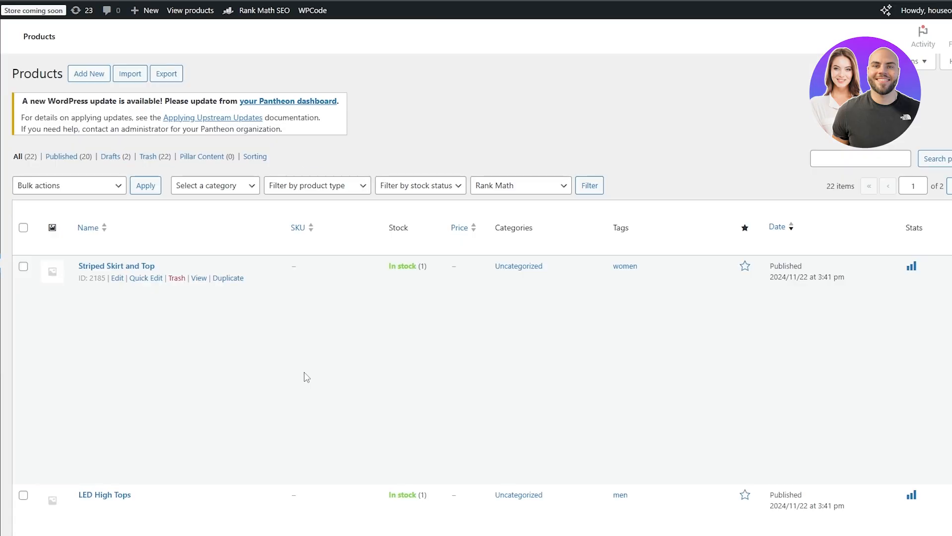
- Look over the imported products and open the product categories page to examine its form for adding a category
scroll(304, 376, "down", 8)
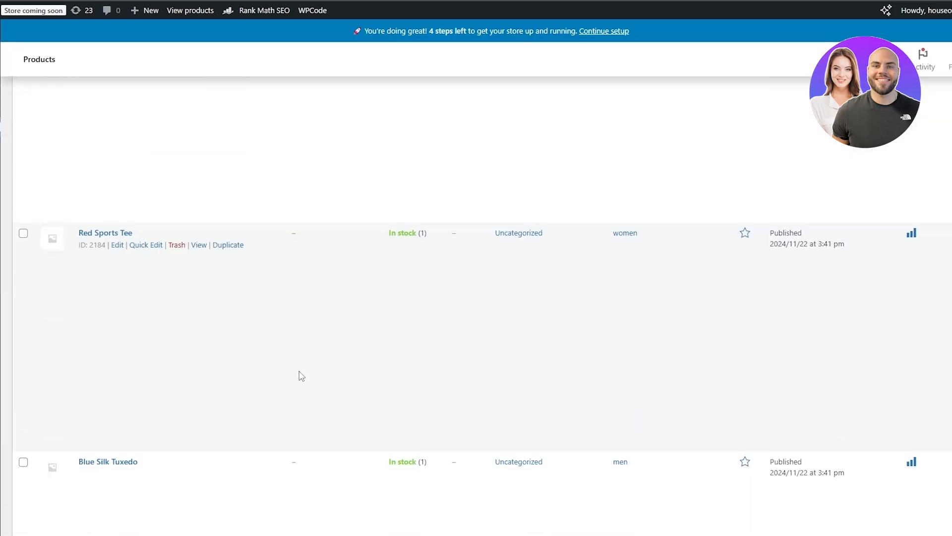
scroll(243, 315, "up", 4)
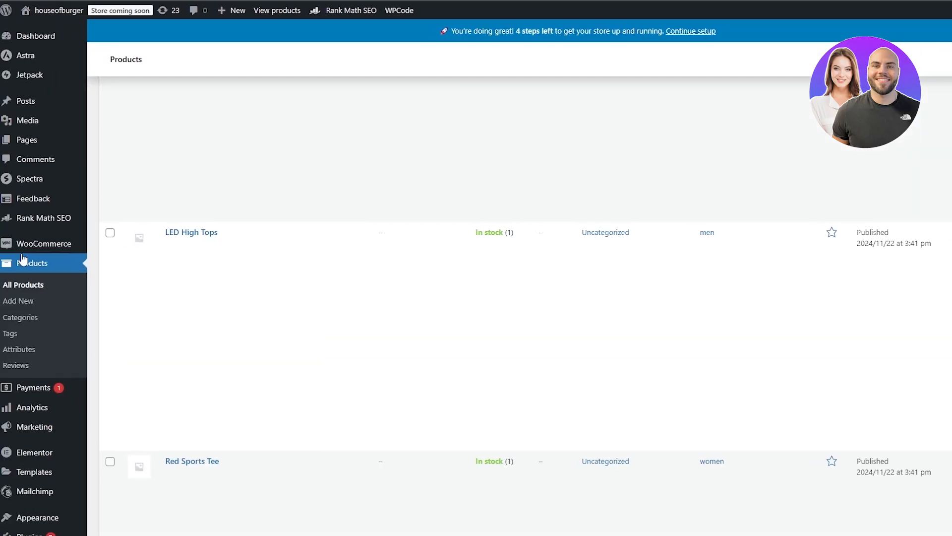
left_click(30, 323)
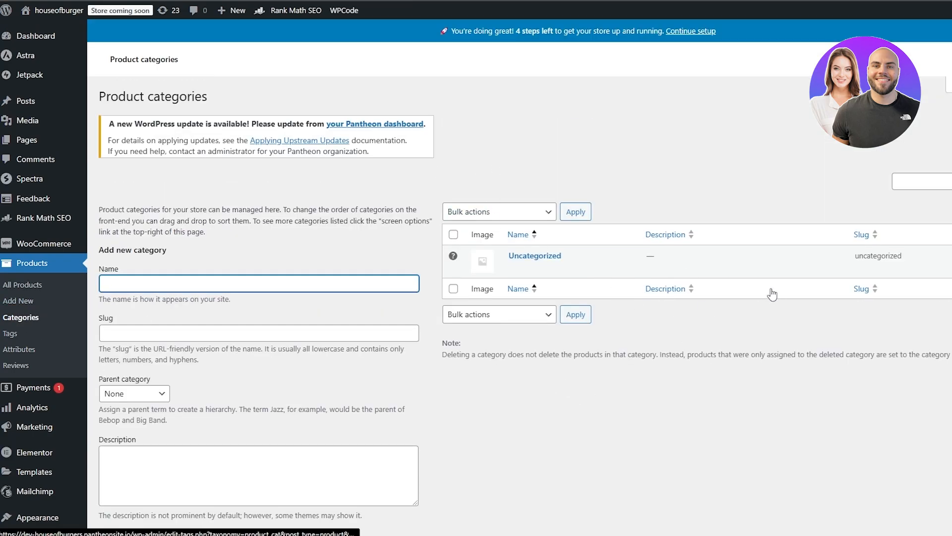
scroll(657, 302, "down", 3)
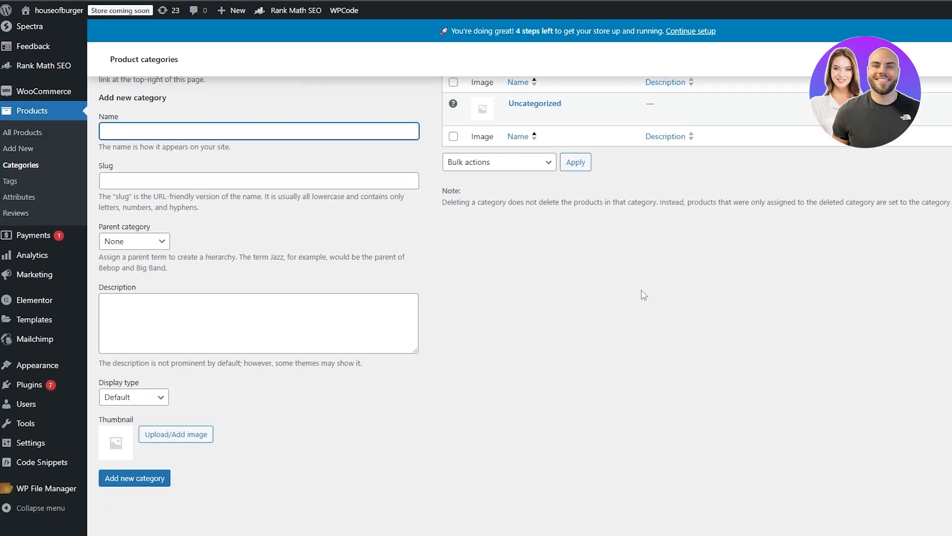
scroll(645, 295, "up", 3)
left_click_drag(99, 250, 166, 260)
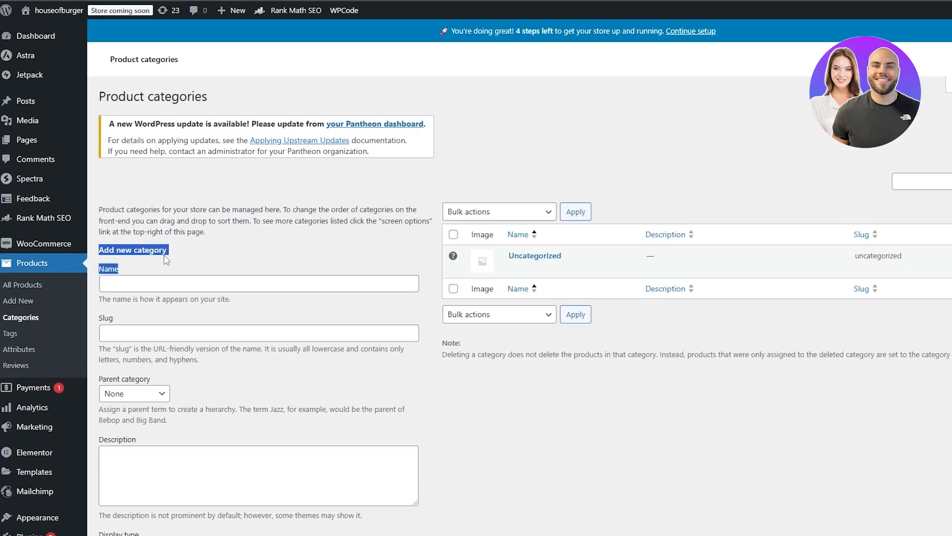
- Add a product category named Mens with the slug mens and the description "A category for men clothings"
left_click(155, 288)
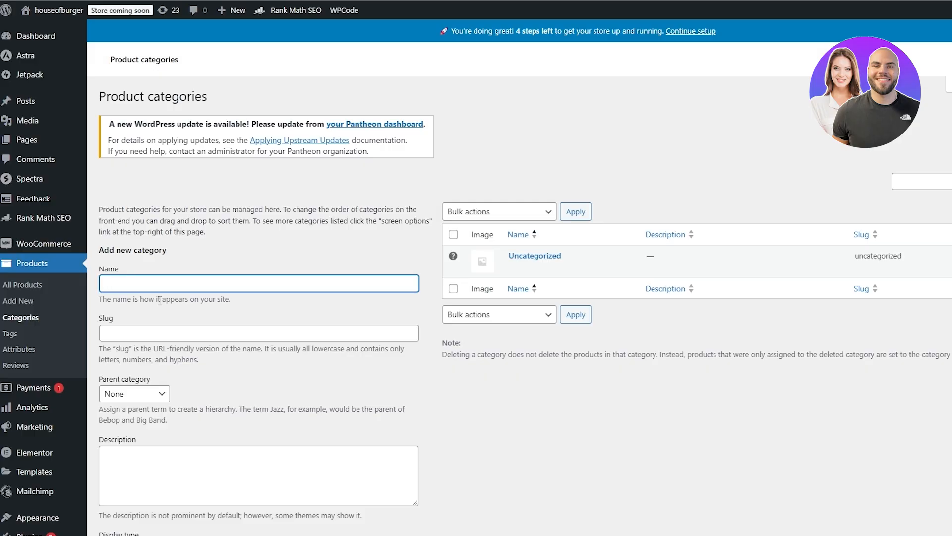
left_click(221, 330)
type("mens")
scroll(198, 313, "down", 2)
left_click(234, 335)
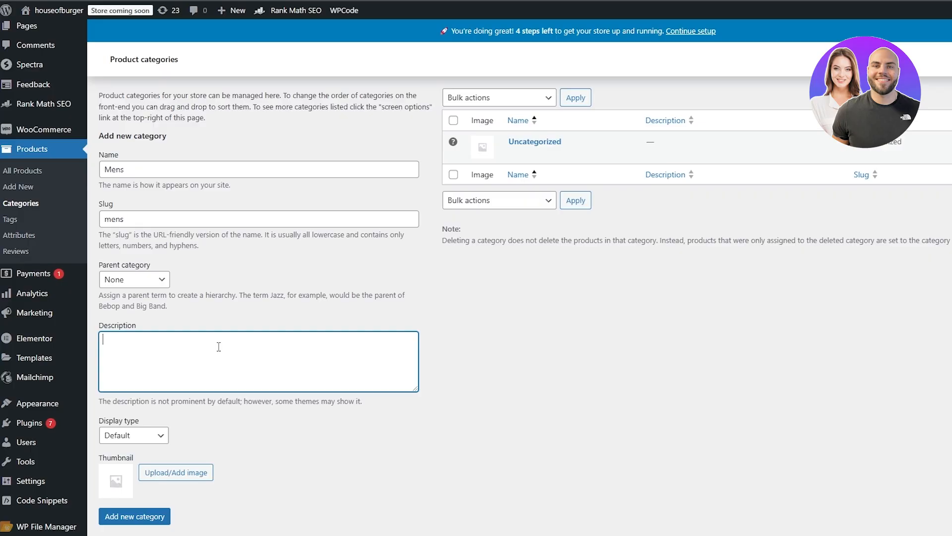
type("A category for men clothings")
scroll(223, 340, "down", 1)
scroll(431, 308, "up", 2)
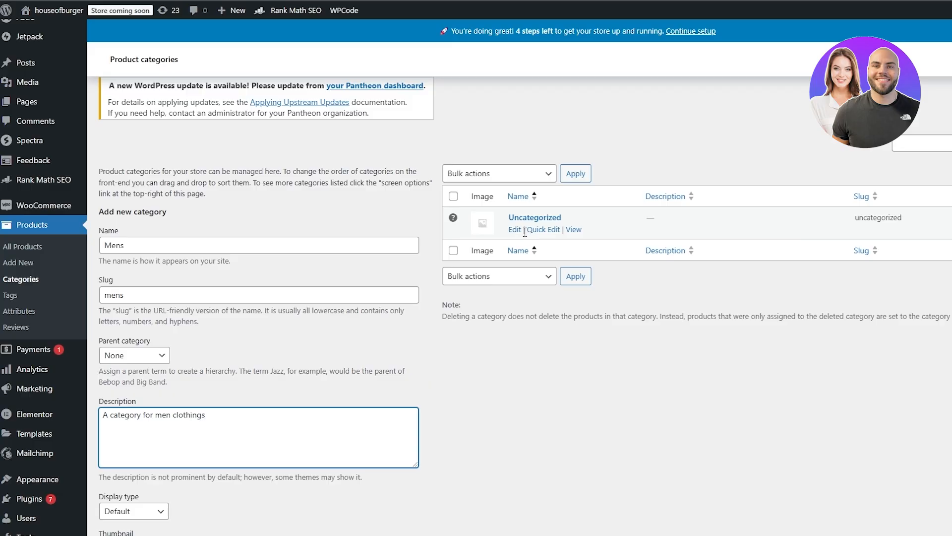
scroll(248, 292, "down", 3)
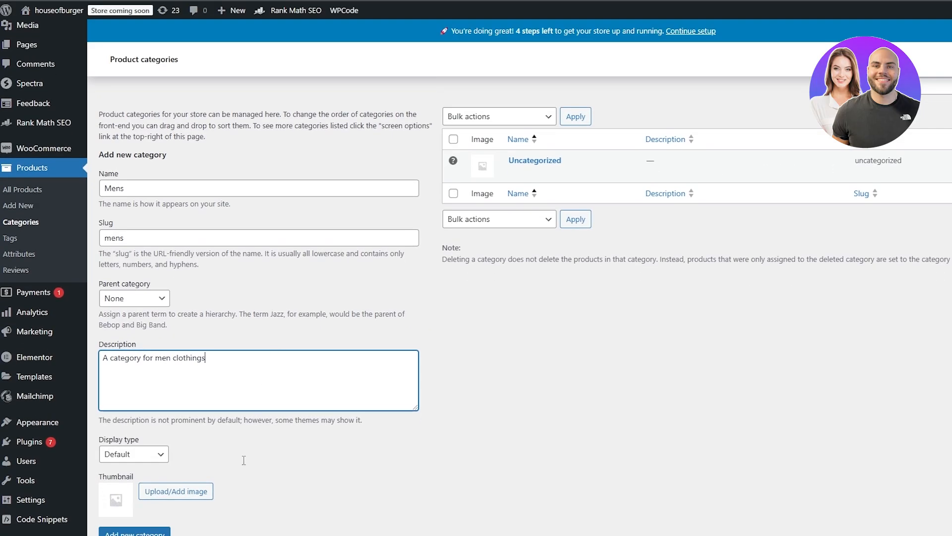
left_click(138, 489)
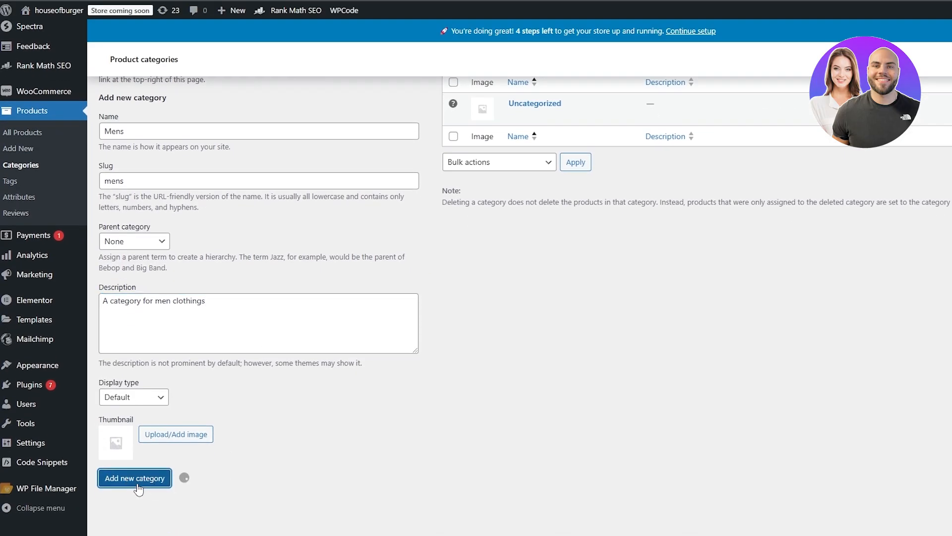
- Add a product category named Women with the slug women and the description "A Category for womens clothing"
scroll(225, 393, "down", 5)
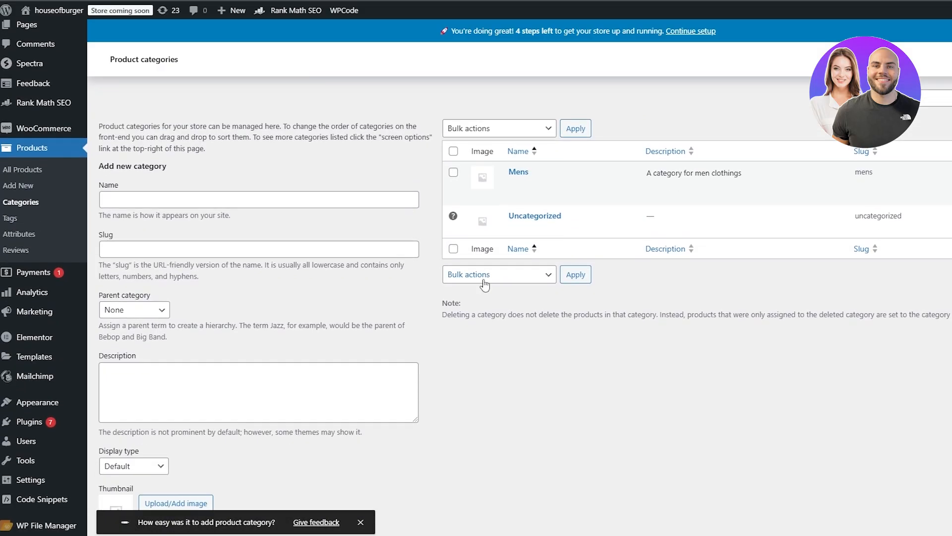
scroll(225, 393, "up", 2)
left_click(127, 244)
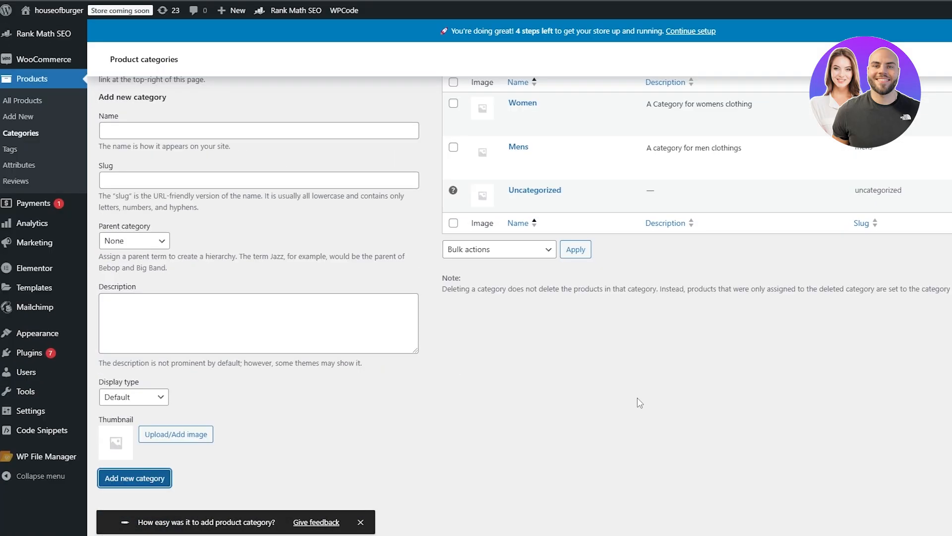
scroll(640, 403, "up", 4)
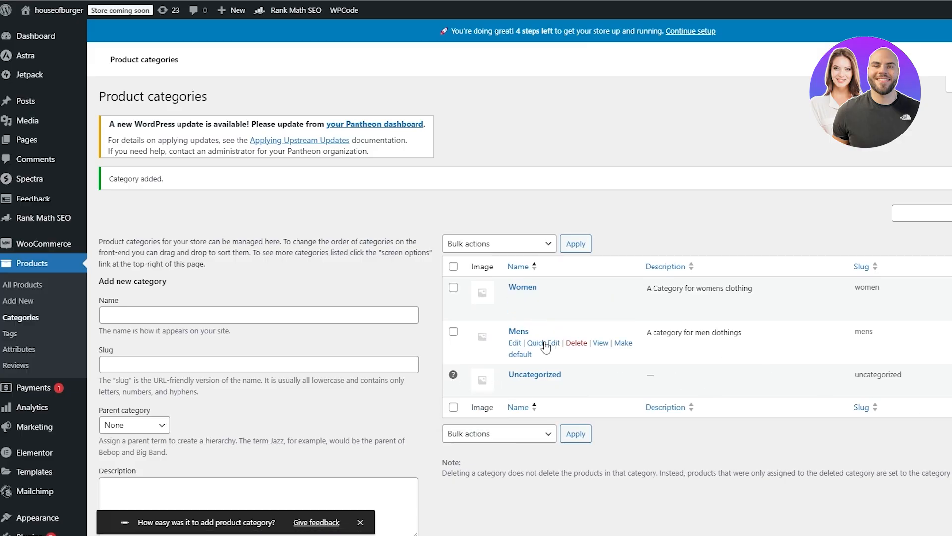
- Open the Mens category for editing to examine its fields, and return to the category list
left_click(515, 344)
scroll(453, 303, "down", 3)
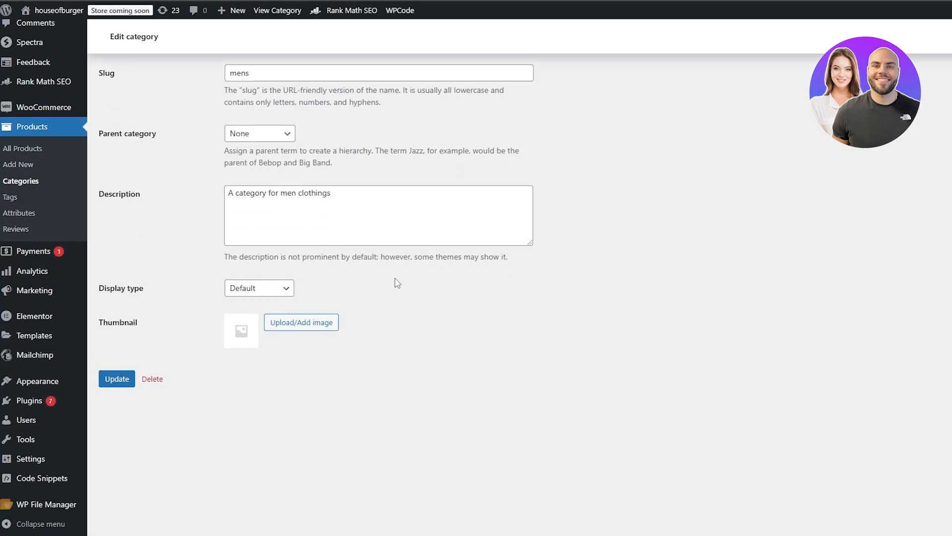
scroll(170, 376, "up", 3)
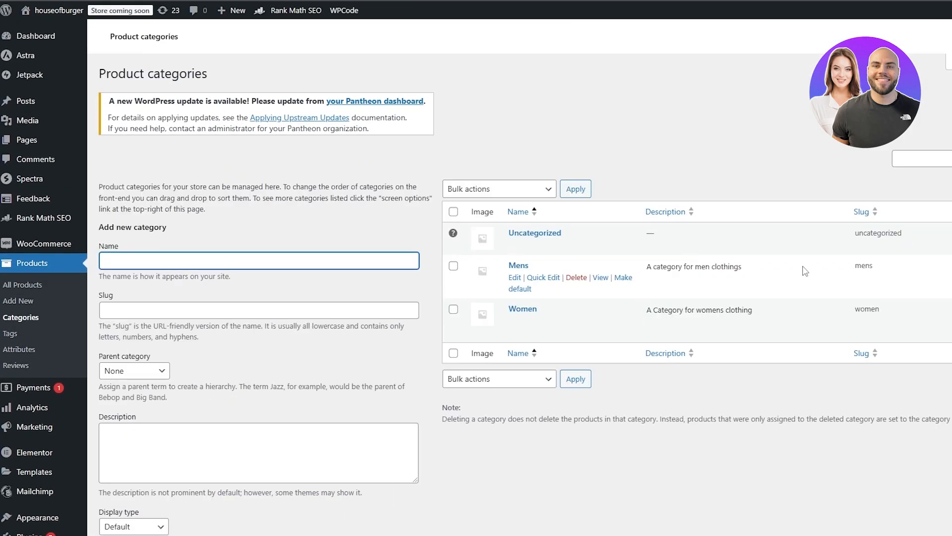
- Examine the tags of the imported products in the product list and return to the product categories
left_click(22, 285)
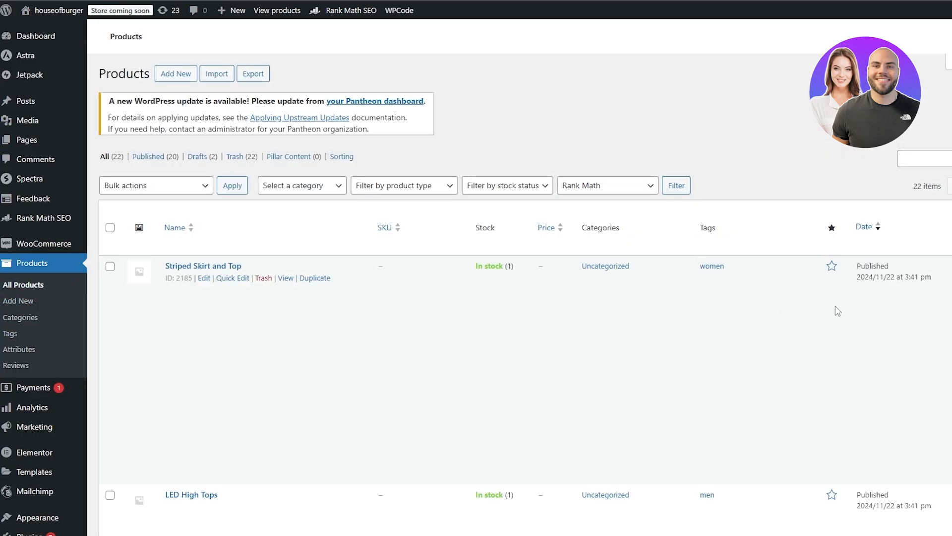
scroll(712, 248, "down", 2)
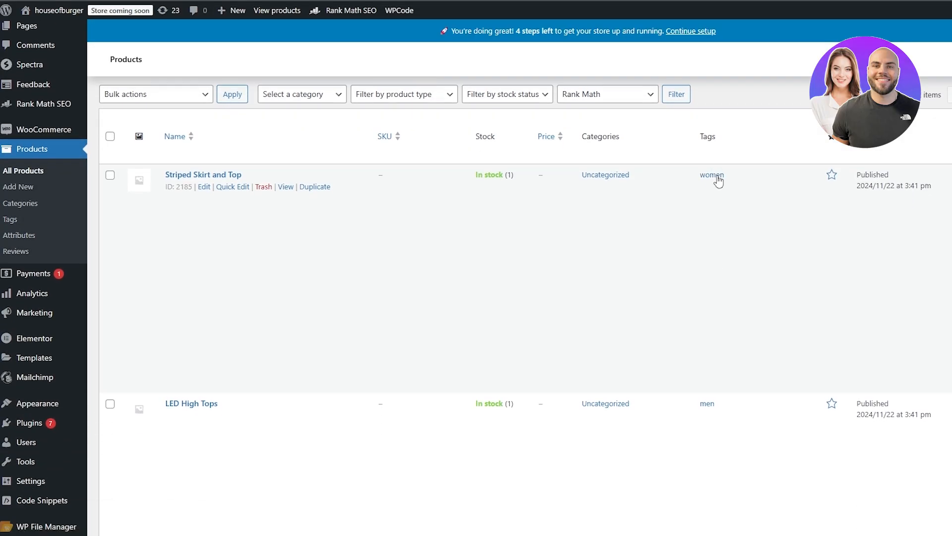
scroll(718, 230, "down", 10)
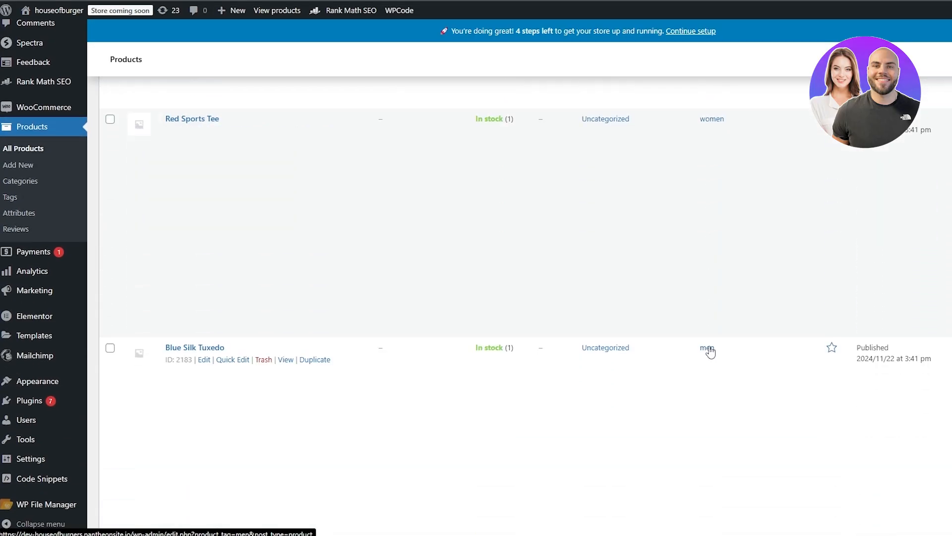
left_click(25, 182)
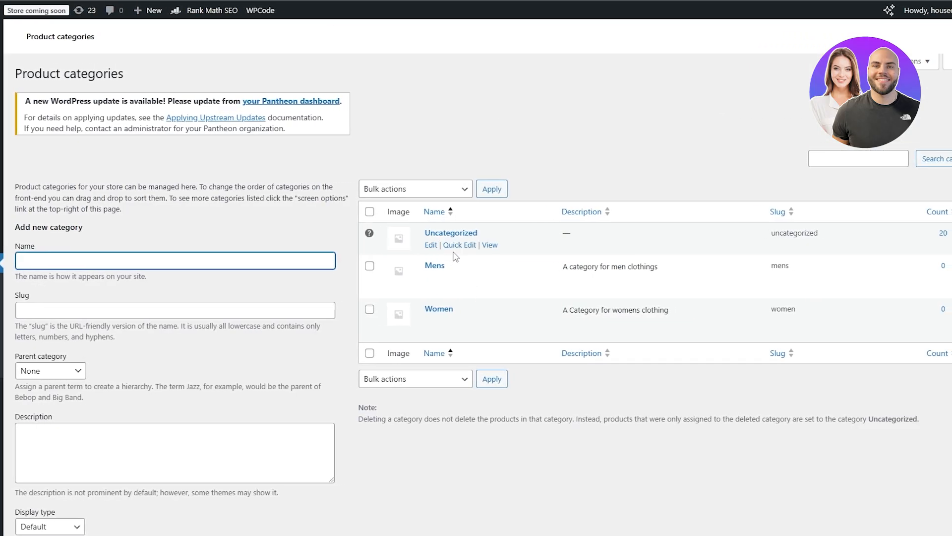
- List the uncategorized products and move the Chequered Red Shirt from Uncategorized to the Mens category with Quick Edit
left_click(432, 302)
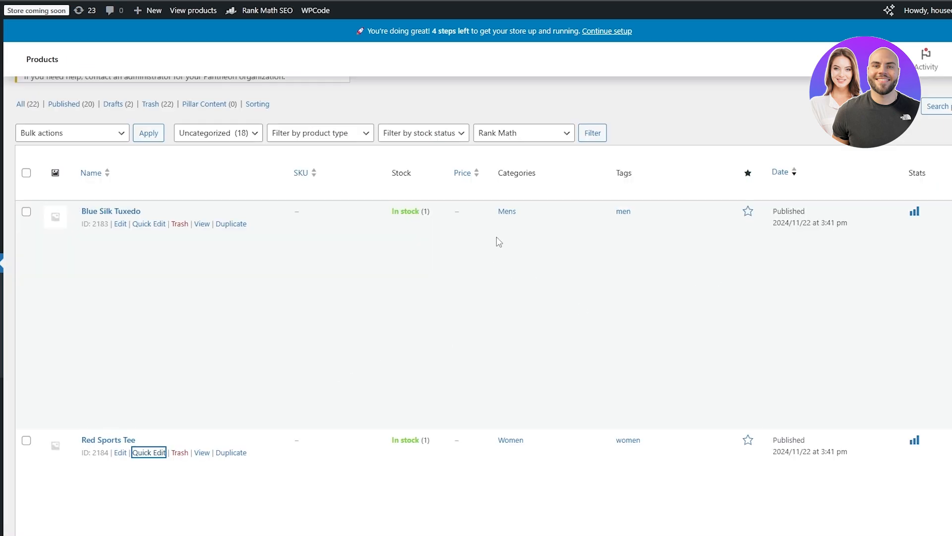
scroll(499, 242, "down", 3)
scroll(564, 286, "down", 2)
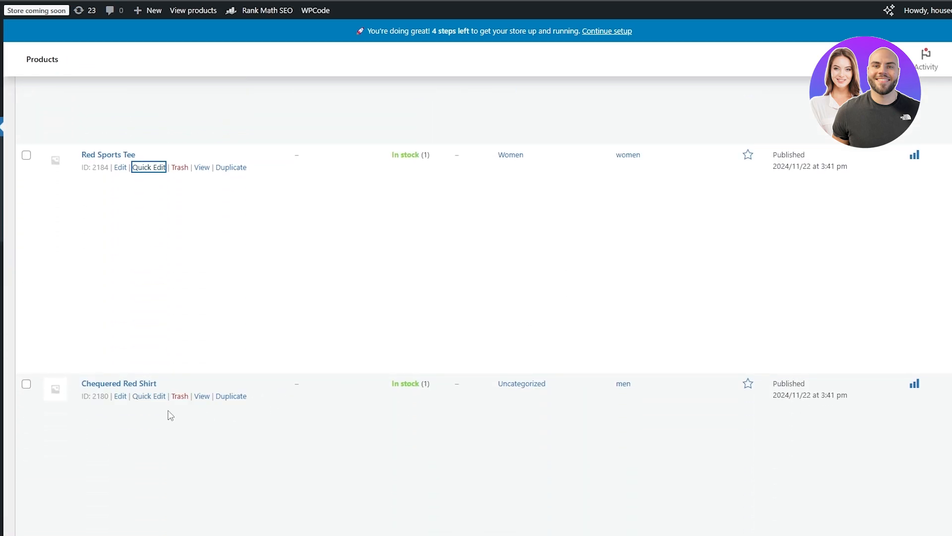
scroll(168, 412, "down", 2)
left_click(155, 286)
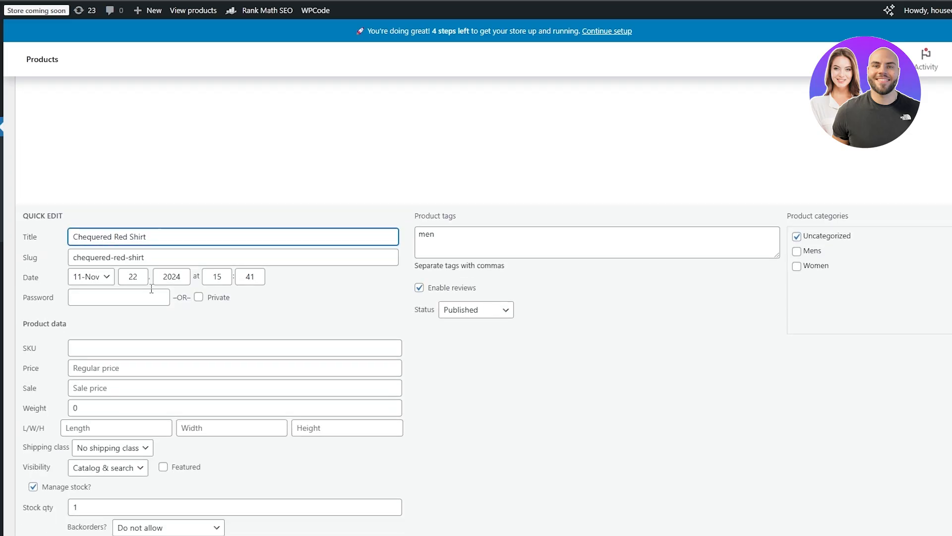
left_click(797, 191)
left_click(797, 177)
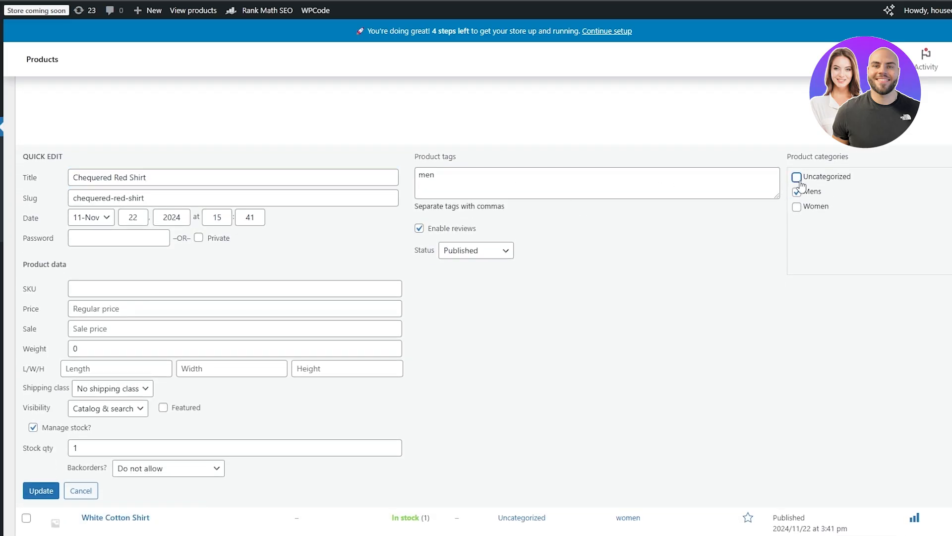
left_click(32, 494)
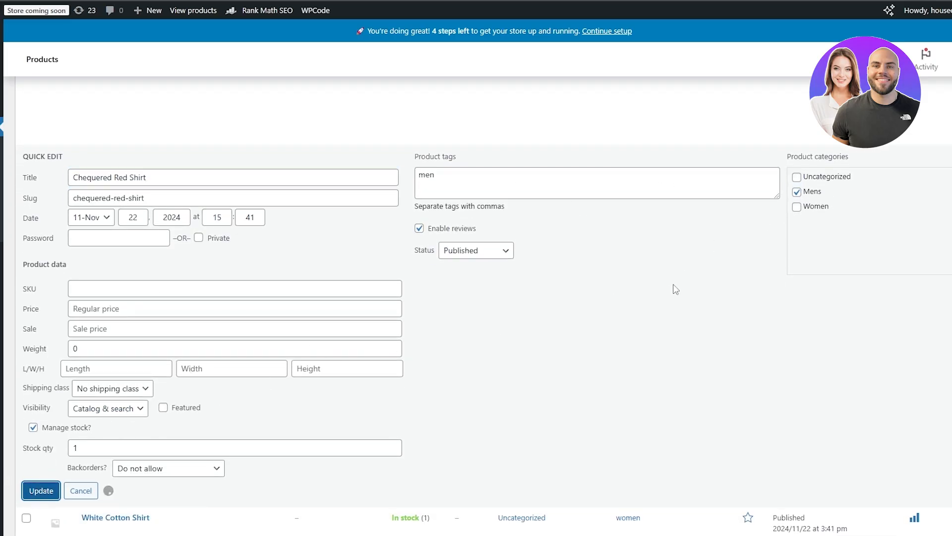
- Move the White Cotton Shirt from Uncategorized to the Women category with Quick Edit
scroll(425, 367, "down", 5)
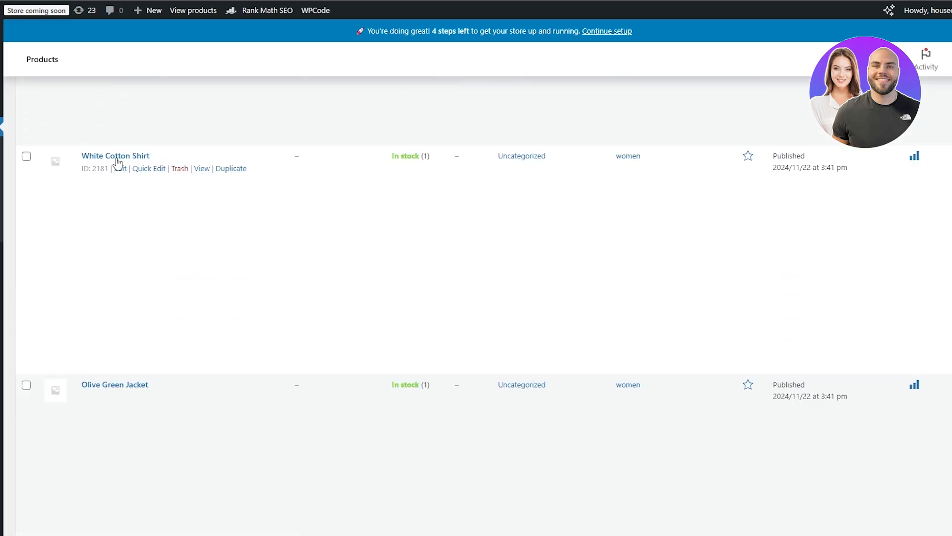
left_click(138, 168)
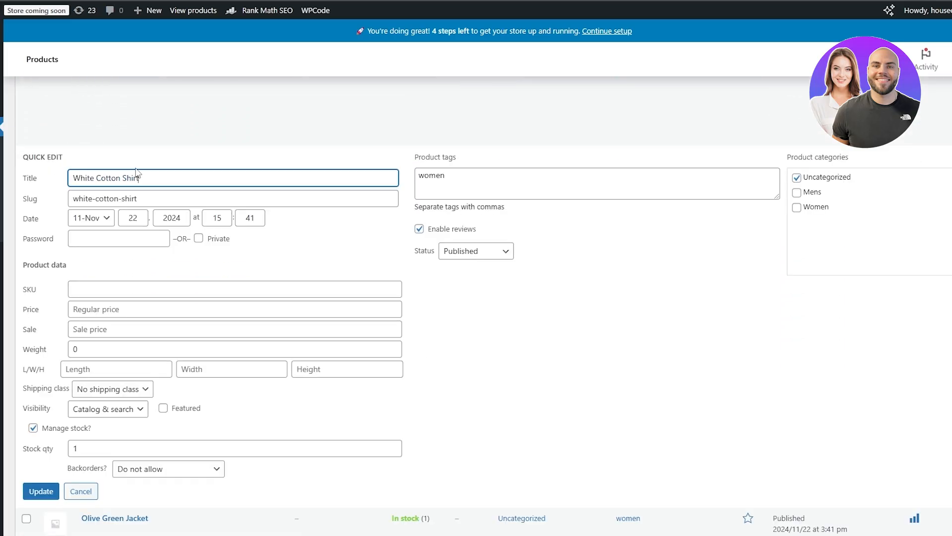
left_click(797, 177)
left_click(796, 207)
left_click(43, 493)
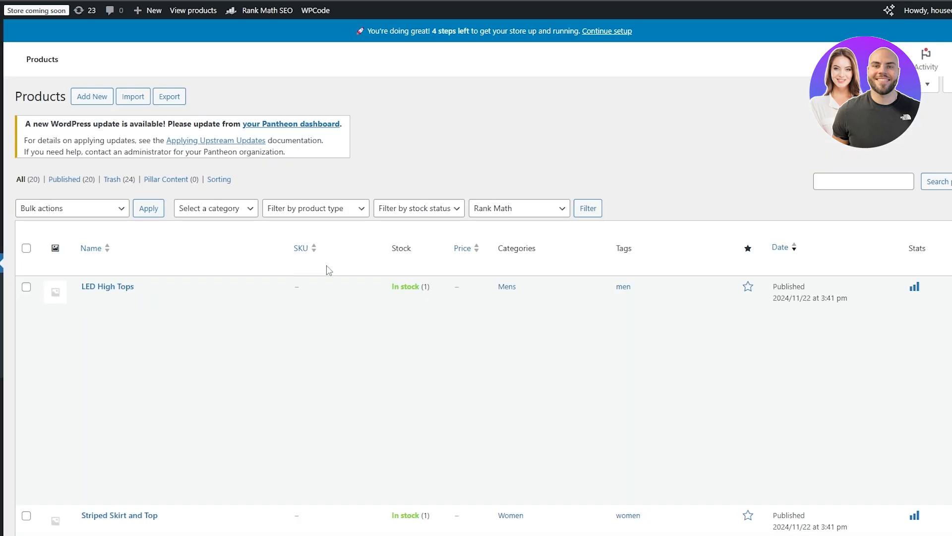
- View the existing posts and pages, and create a new page opened for editing with Elementor
mouse_move(38, 104)
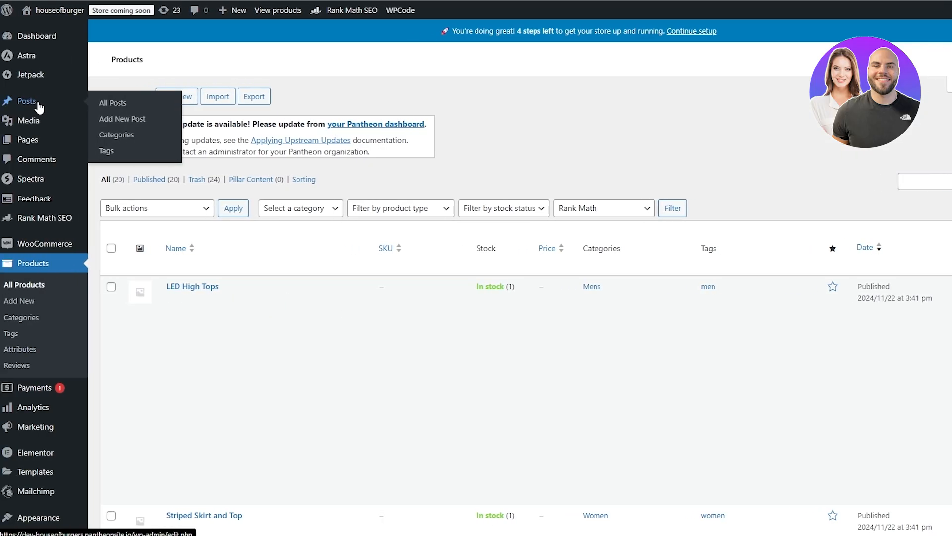
left_click(30, 100)
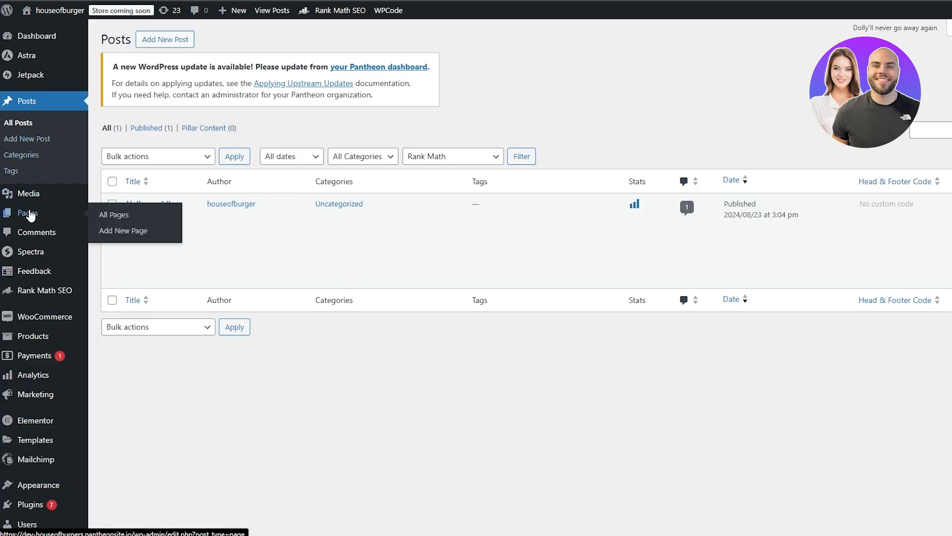
left_click(28, 213)
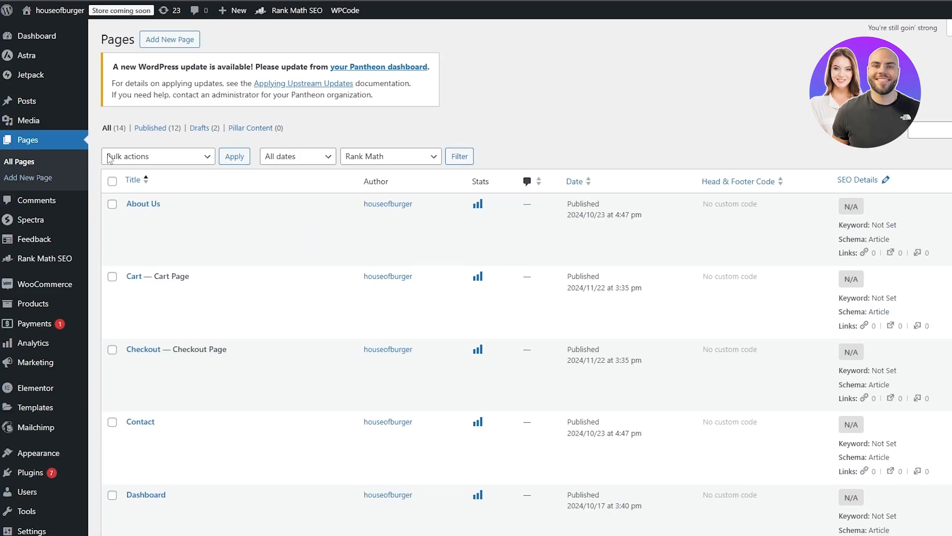
left_click(166, 42)
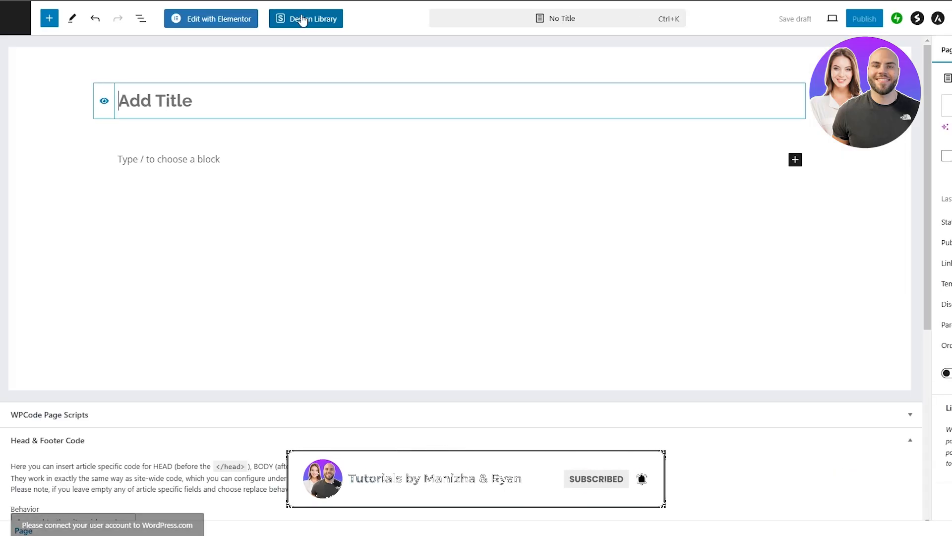
left_click(208, 23)
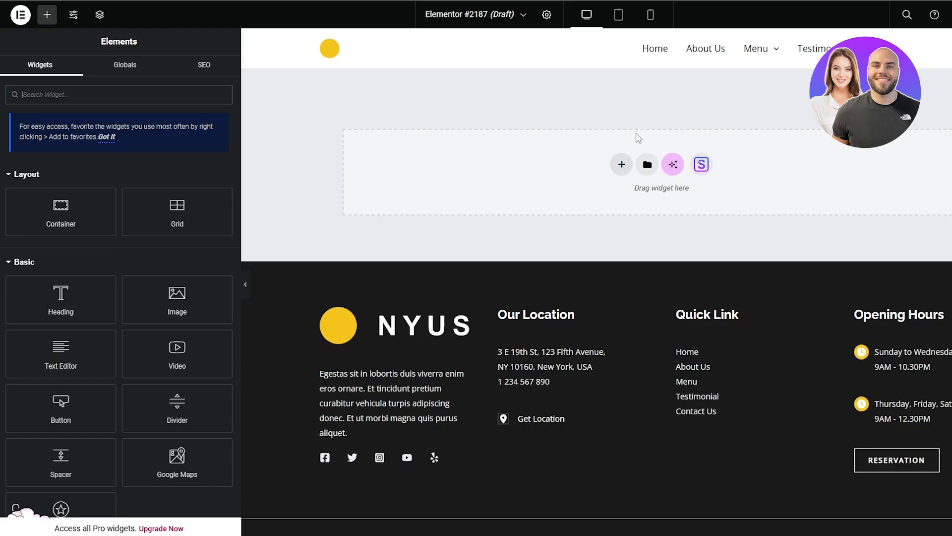
- Add a container to the page and place a heading in it with the title "Mens"
left_click(622, 165)
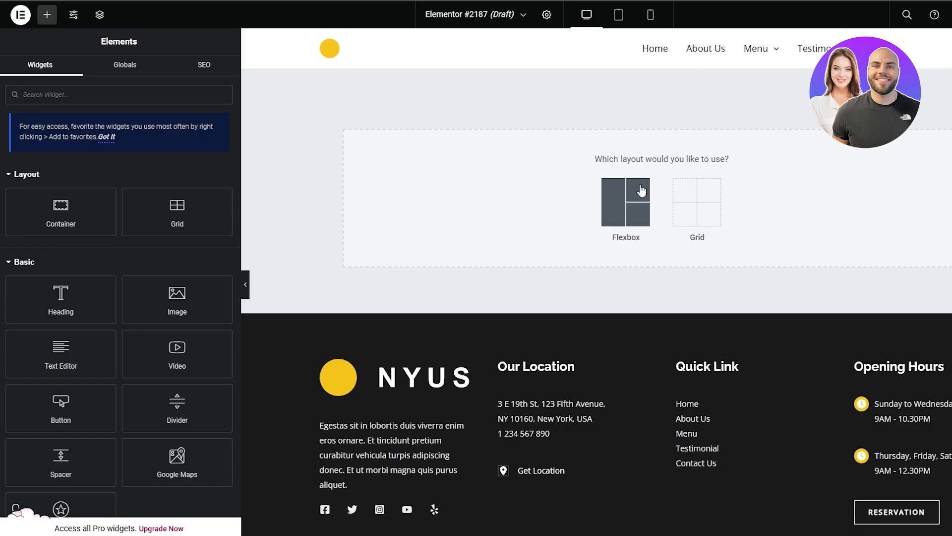
left_click_drag(61, 211, 661, 154)
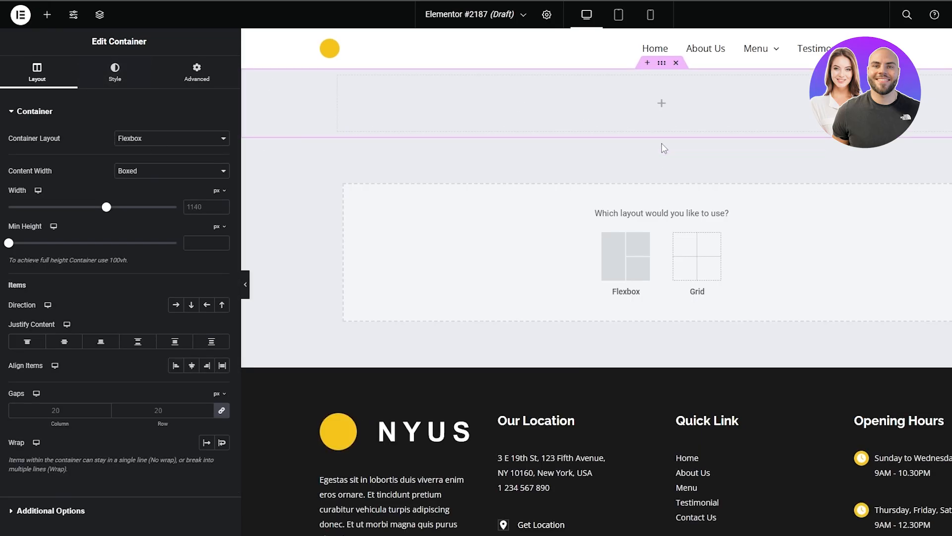
left_click(661, 103)
left_click_drag(62, 295, 684, 96)
triple_click(72, 156)
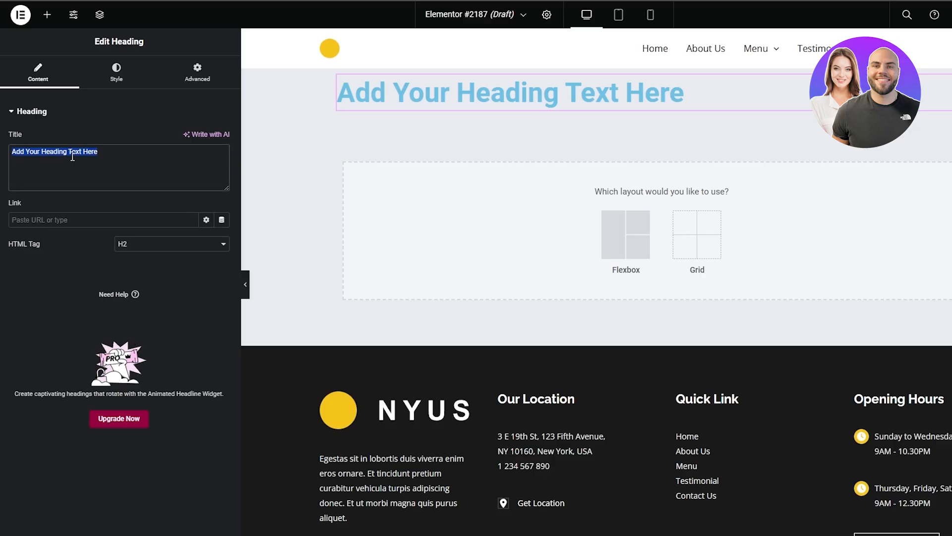
type("Mens")
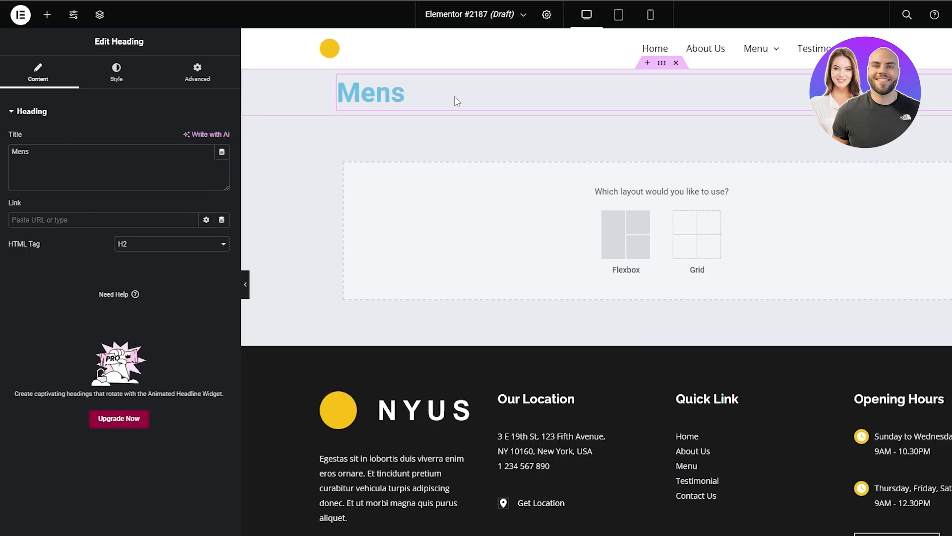
- Center the Mens heading and change its text color to a dark, near-black shade
left_click(116, 72)
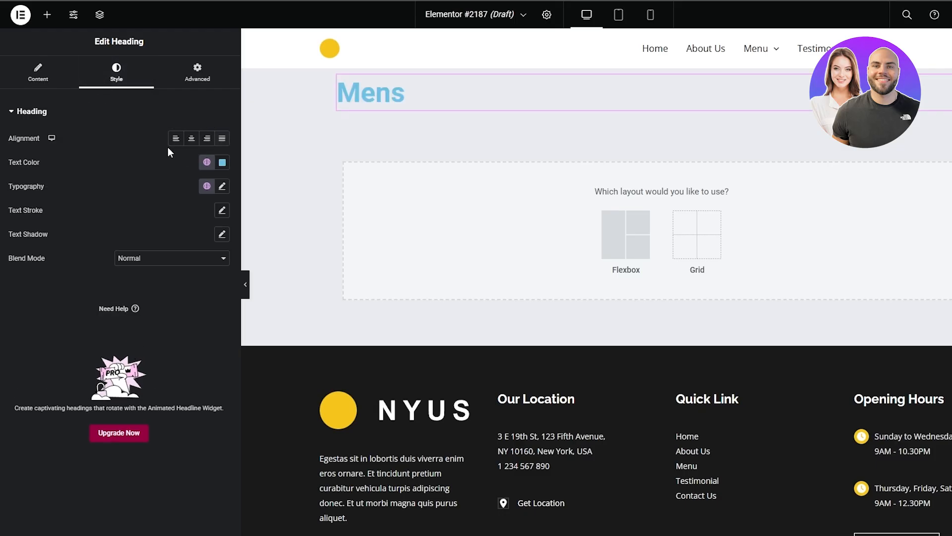
left_click(191, 139)
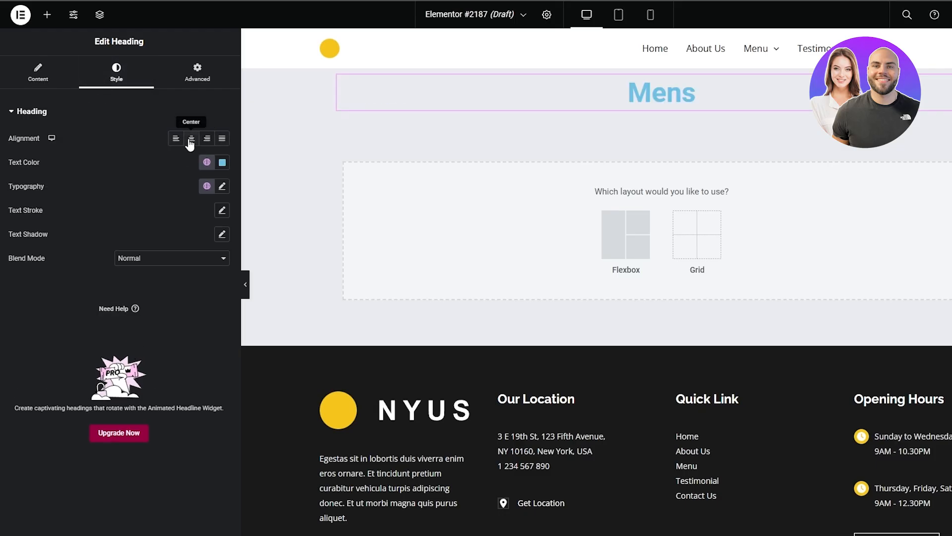
left_click(223, 163)
left_click_drag(258, 266, 111, 275)
left_click(122, 344)
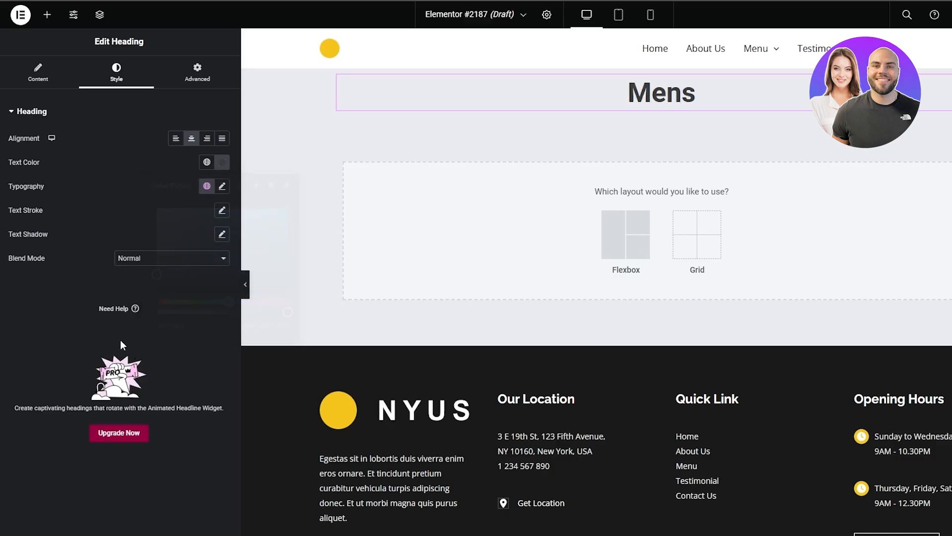
left_click(38, 73)
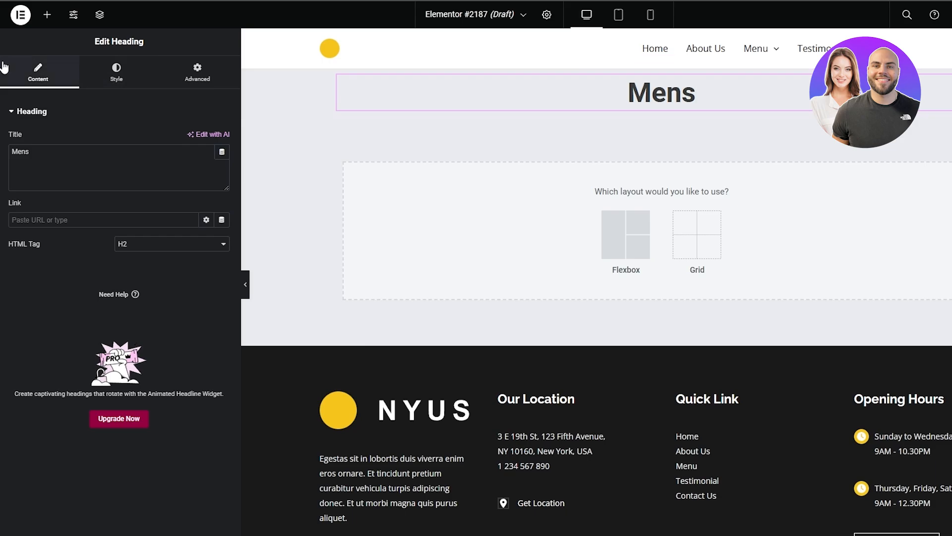
- Add a grid container with two columns and two rows below the Mens heading, and search the widgets for "prod"
left_click(638, 249)
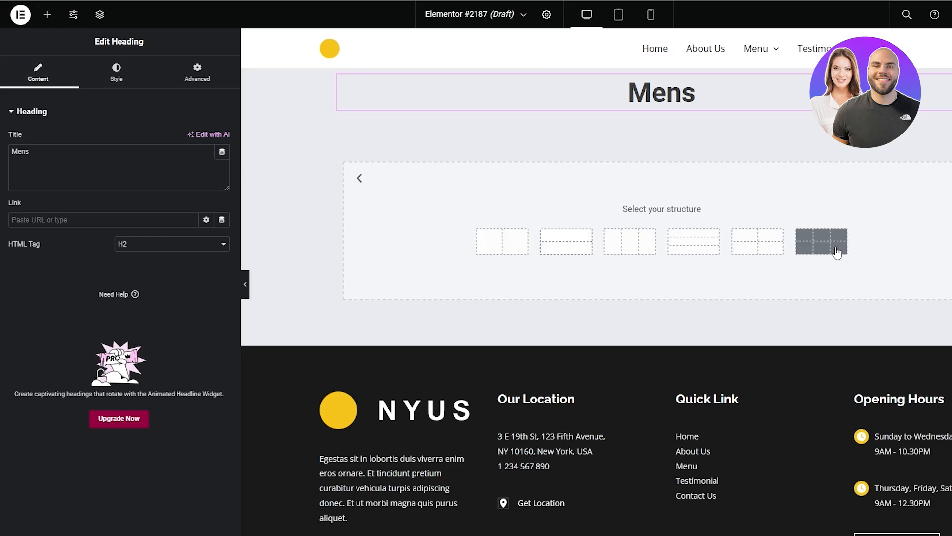
left_click(766, 248)
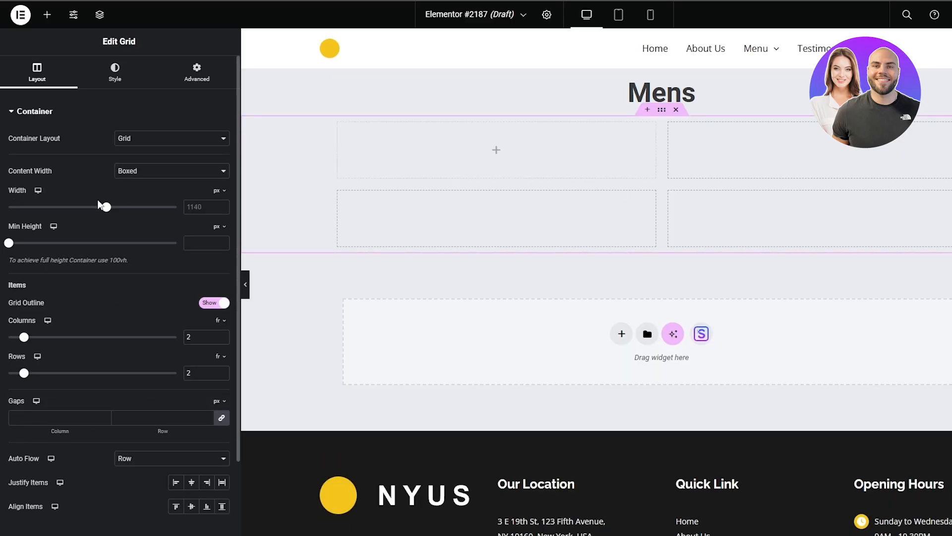
scroll(99, 229, "down", 2)
scroll(97, 231, "up", 2)
left_click(497, 150)
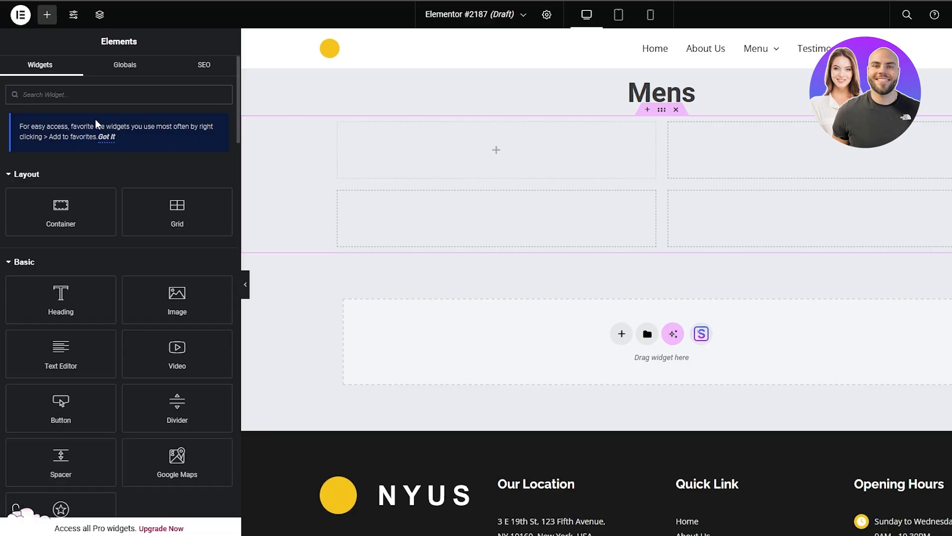
scroll(121, 230, "down", 3)
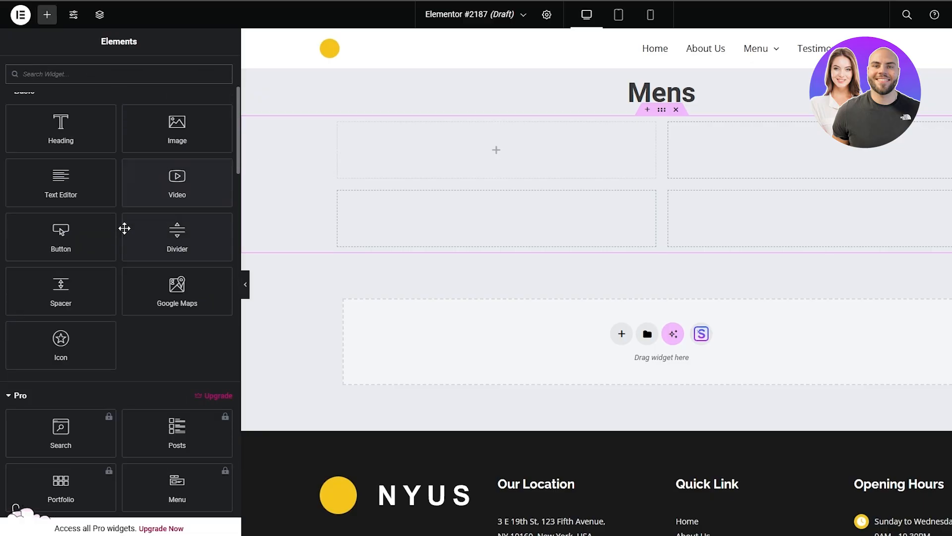
type("prod")
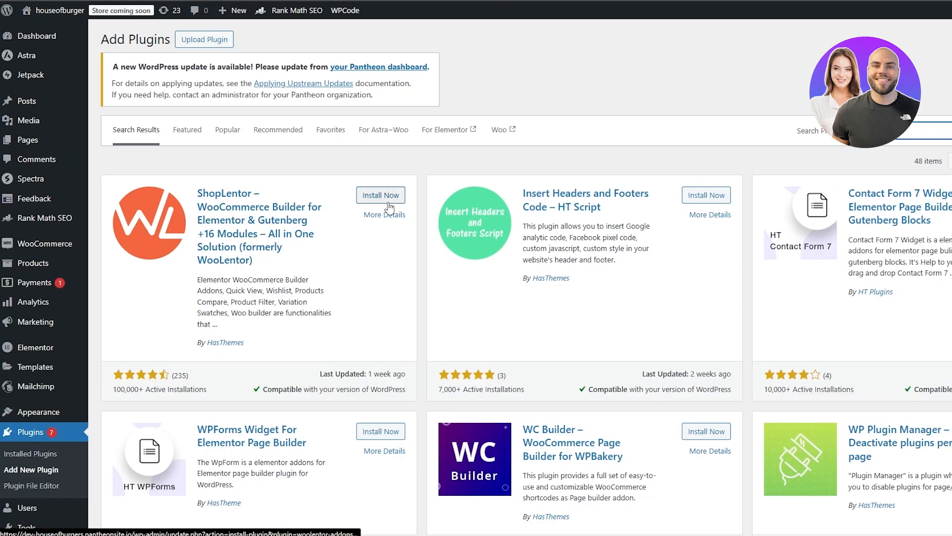
- Install and activate the ShopLentor WooCommerce Builder plugin, and check the installed plugins list
left_click(378, 196)
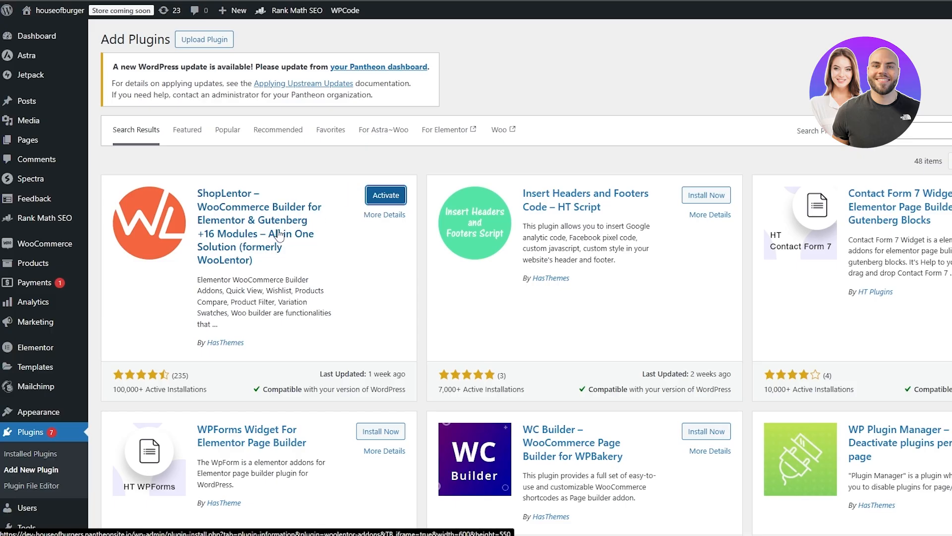
left_click(381, 201)
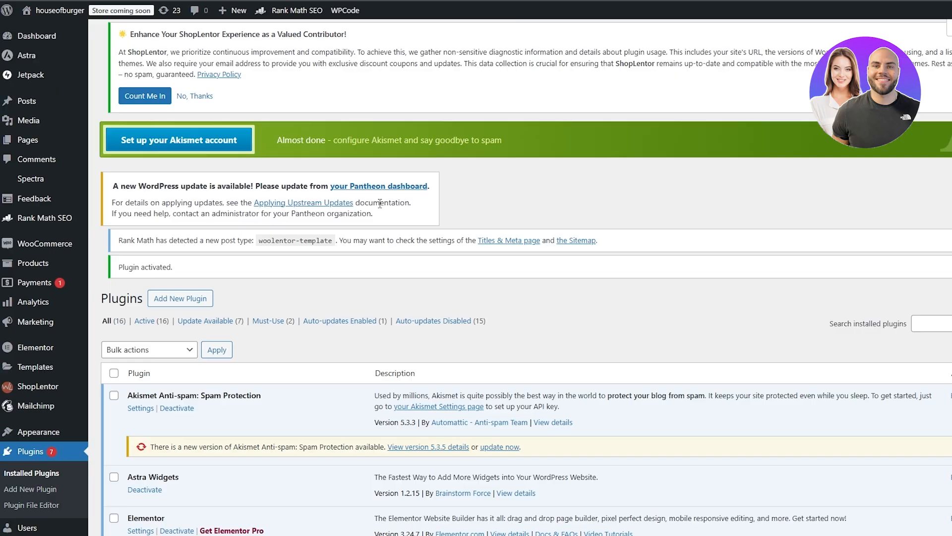
scroll(380, 204, "down", 12)
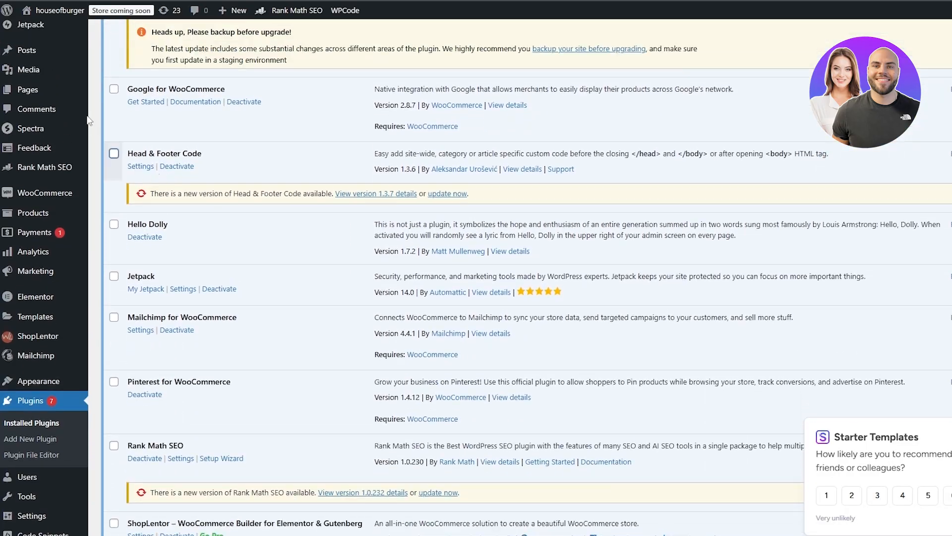
- Open the Mens page from the list of pages for editing with Elementor
scroll(88, 120, "up", 3)
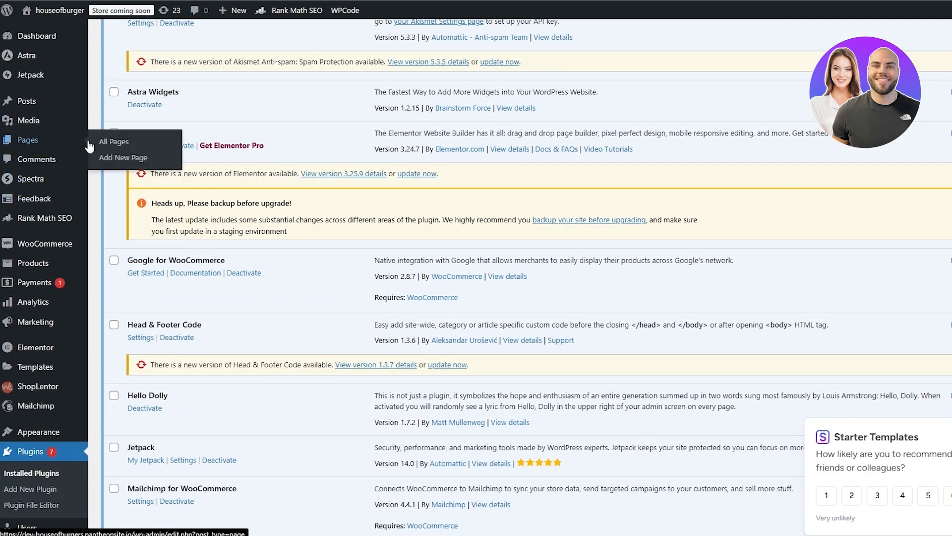
left_click(114, 141)
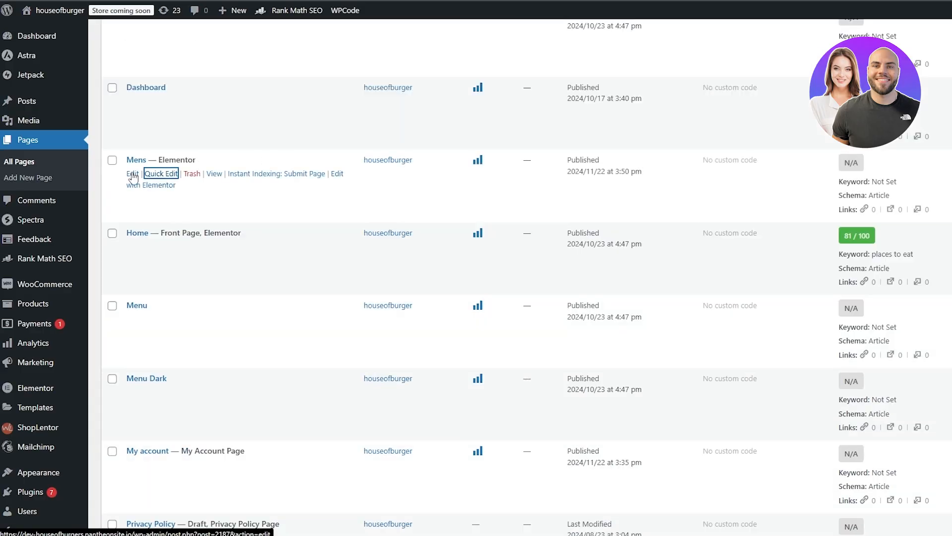
left_click(133, 174)
left_click(150, 186)
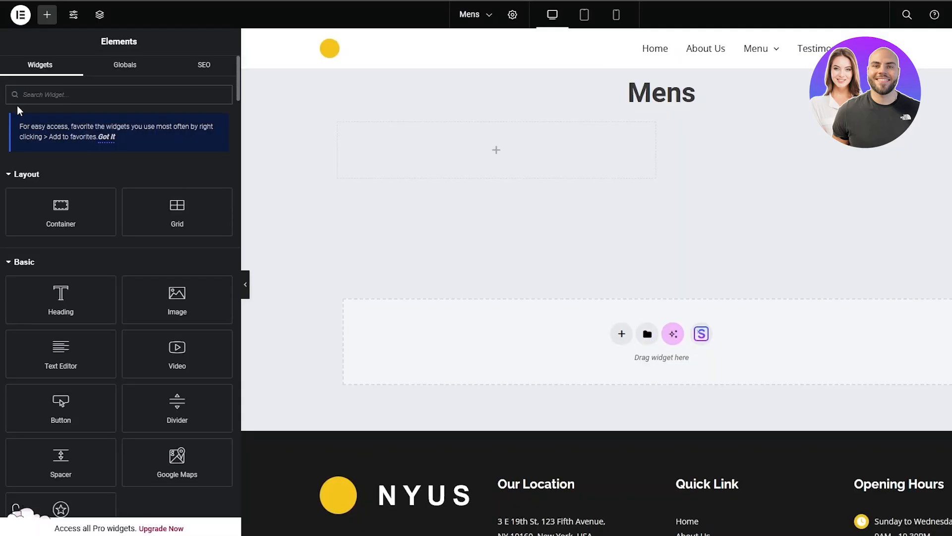
- Try the WL: Universal Product Layout widget in the first cell of the two-by-two grid, and delete the grid
scroll(176, 284, "down", 5)
scroll(176, 284, "down", 15)
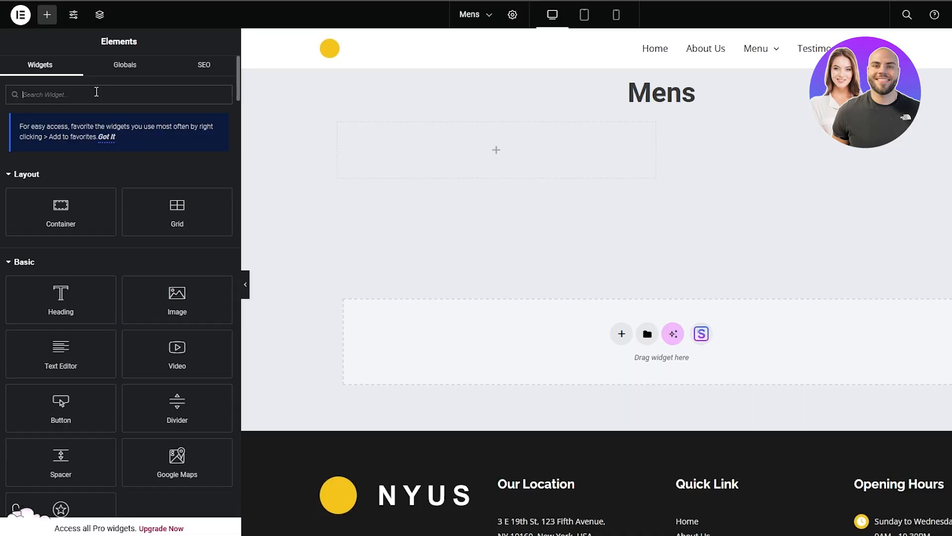
type("uni")
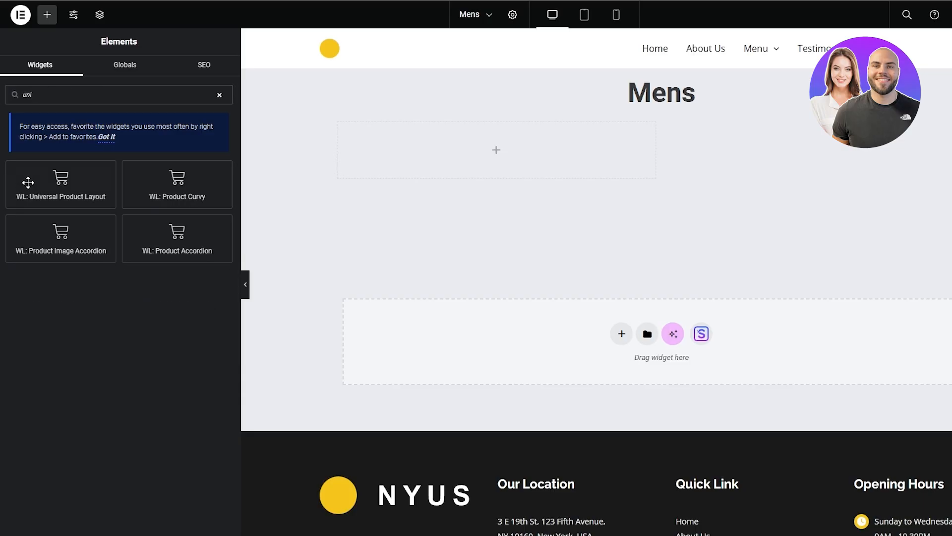
left_click_drag(28, 183, 580, 165)
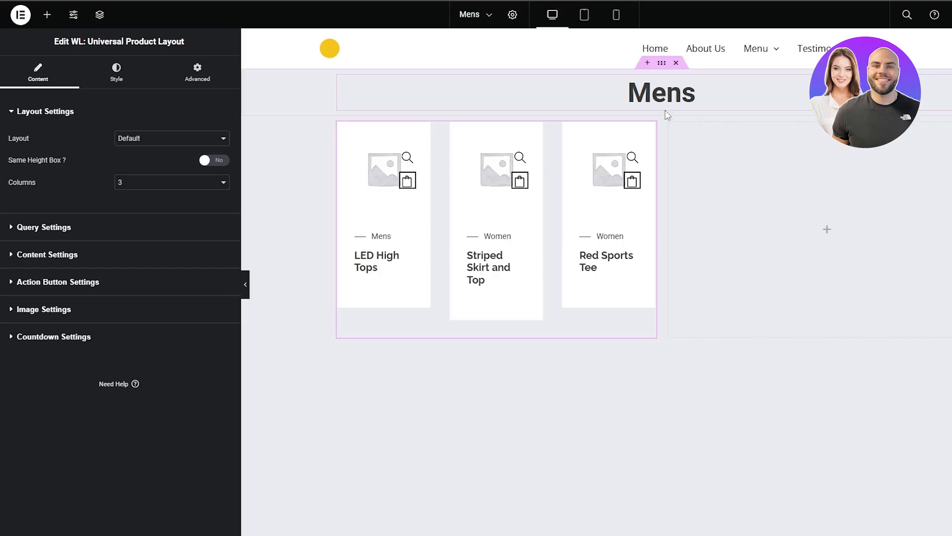
left_click(672, 105)
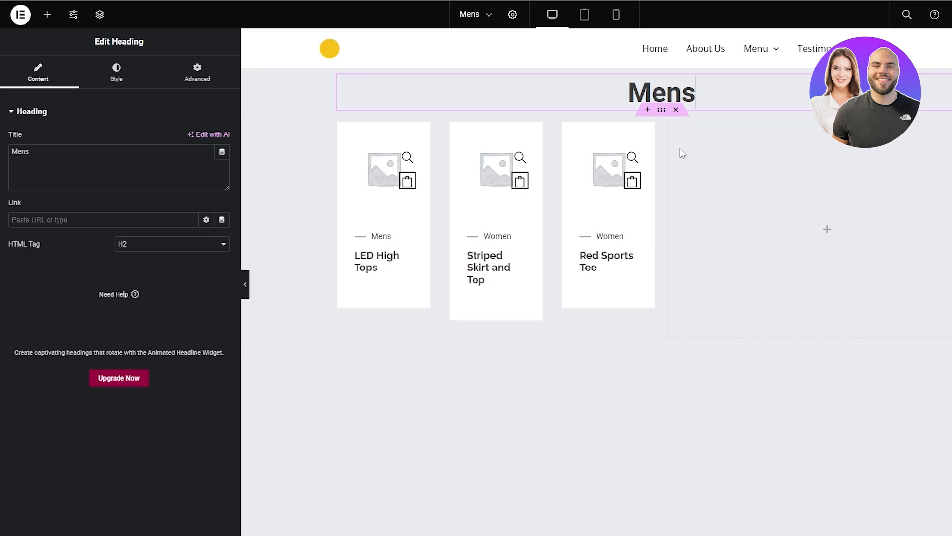
left_click(676, 109)
- Add a grid container with three columns and one row below the Mens heading
left_click(623, 196)
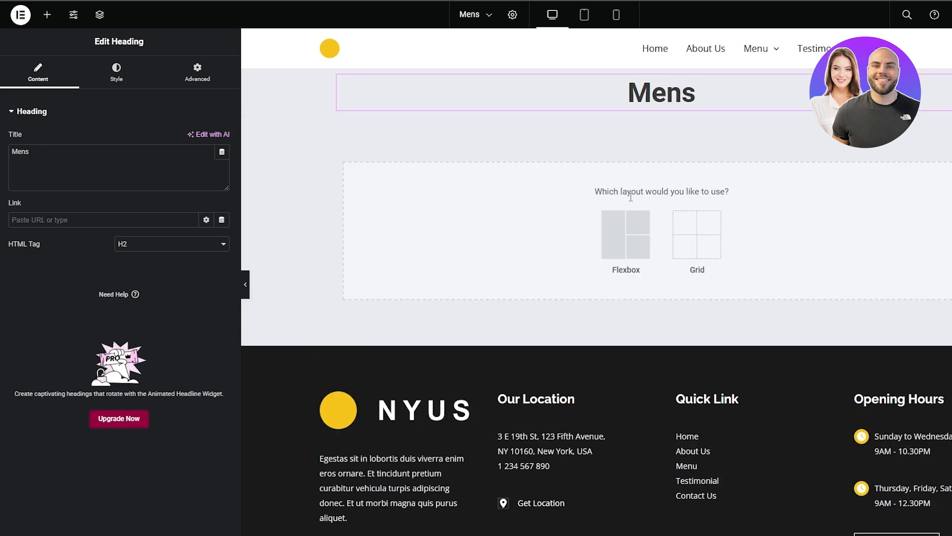
left_click(690, 251)
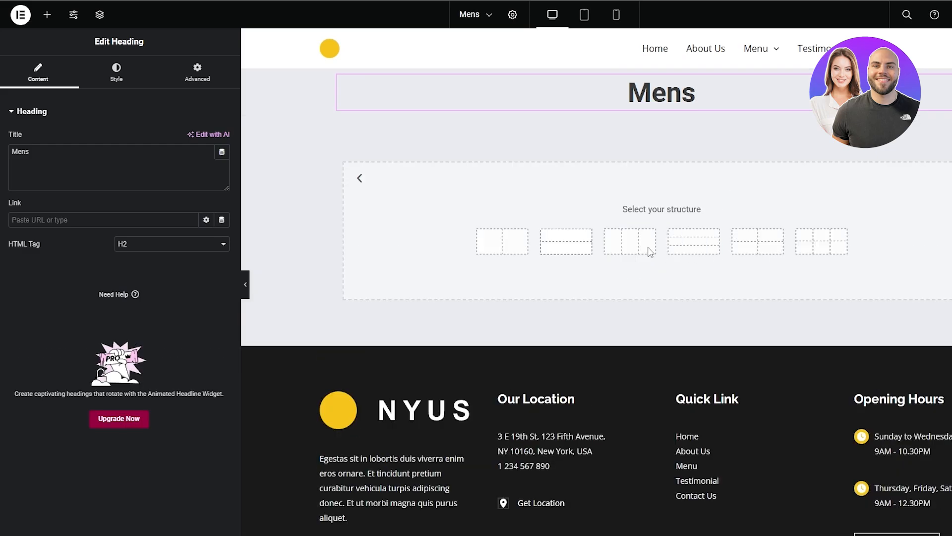
left_click(515, 243)
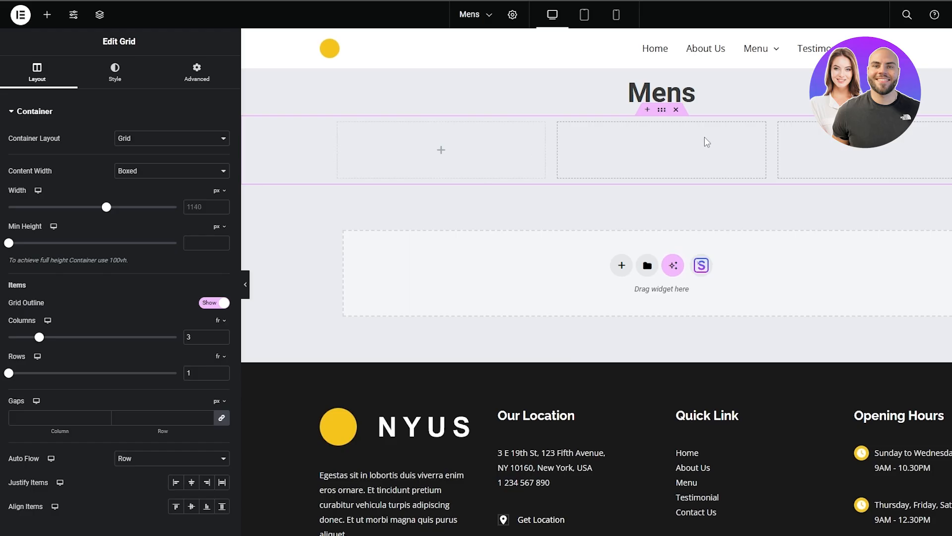
- Place the WL: Universal Product Layout widget on the page and delete the empty three-column grid under the heading
left_click_drag(62, 196, 661, 155)
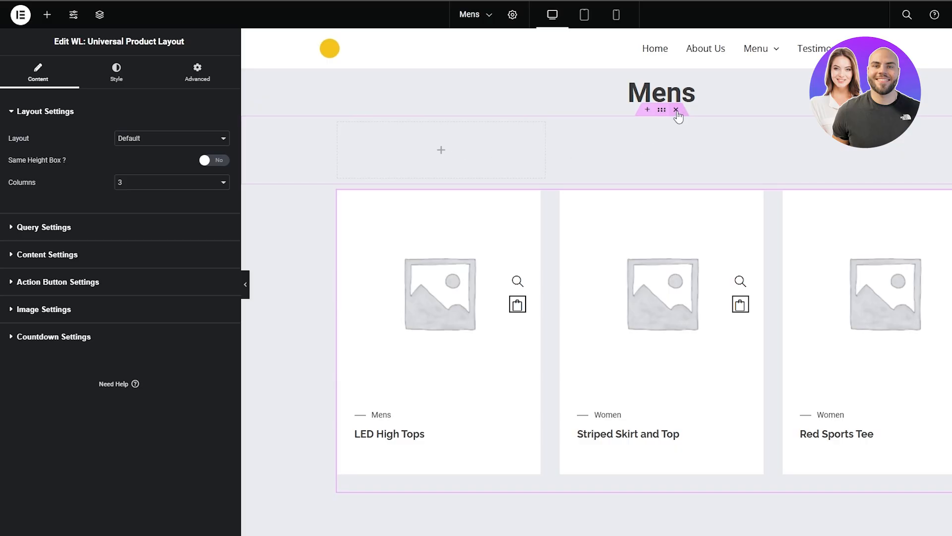
left_click(676, 110)
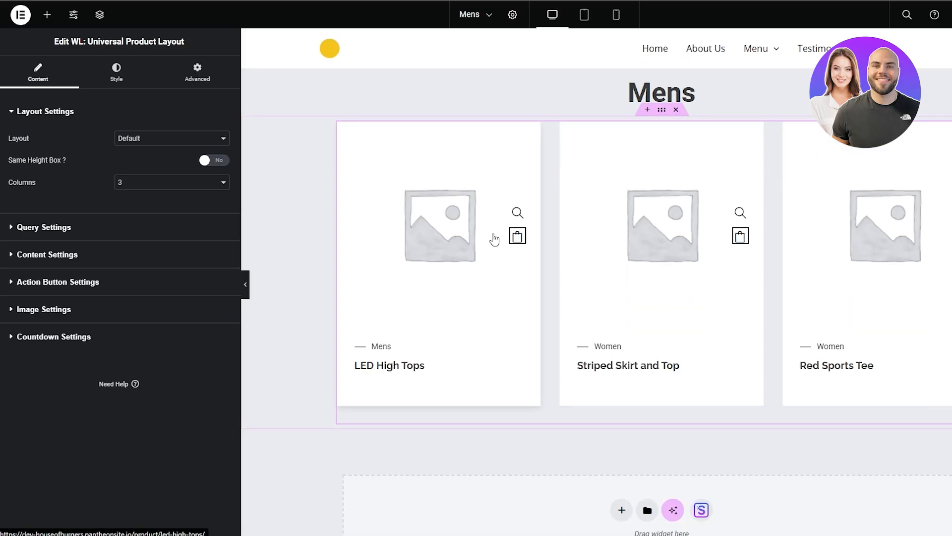
- Set the product widget's layout to Slider and filter its product query by Best Selling Products
left_click(185, 142)
left_click(155, 152)
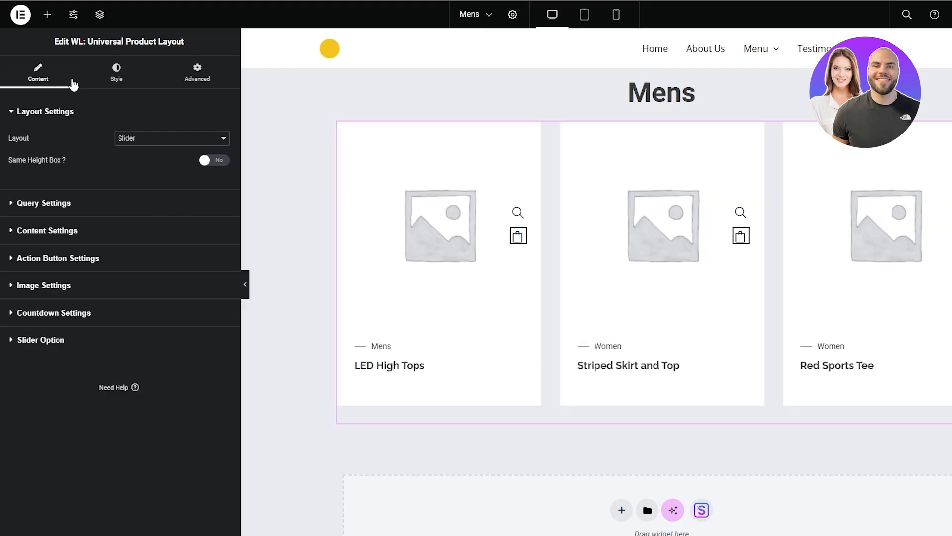
left_click(56, 204)
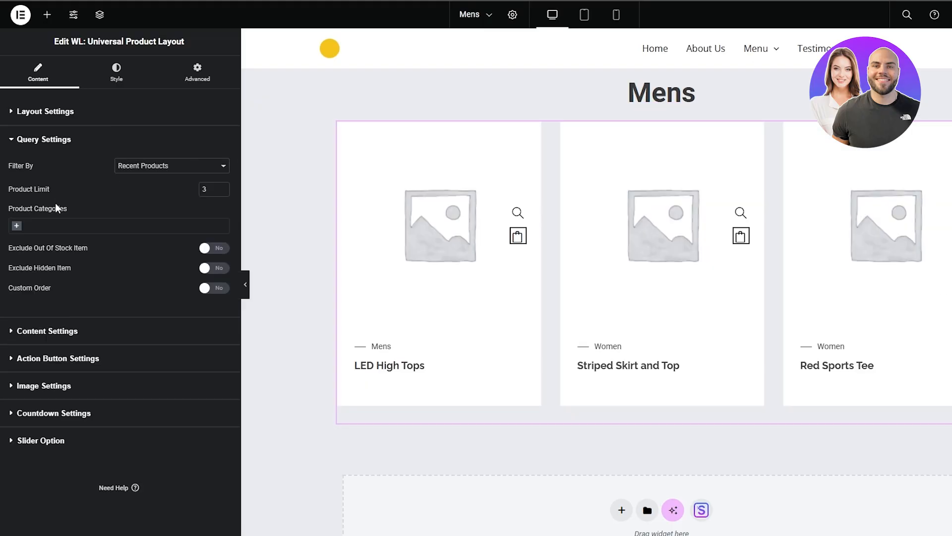
left_click(51, 144)
left_click(142, 167)
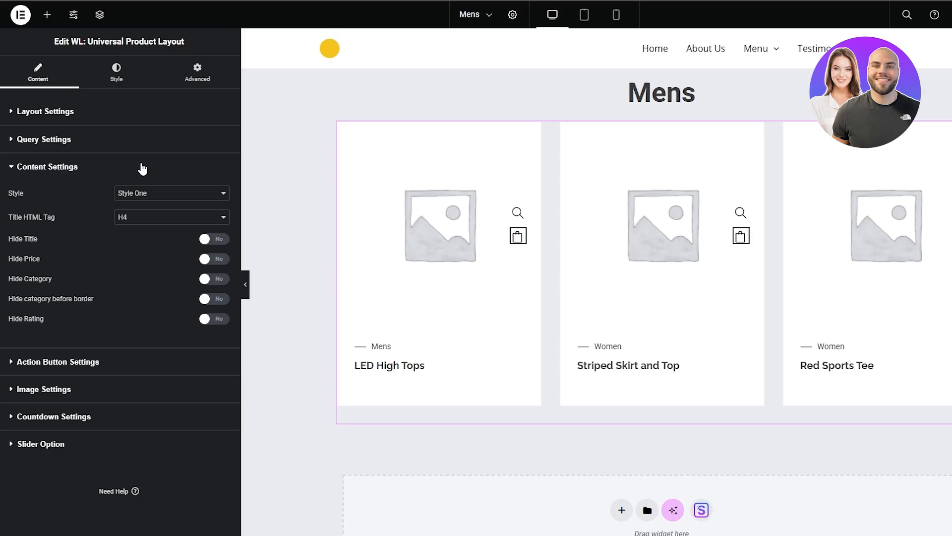
left_click(131, 140)
left_click(194, 165)
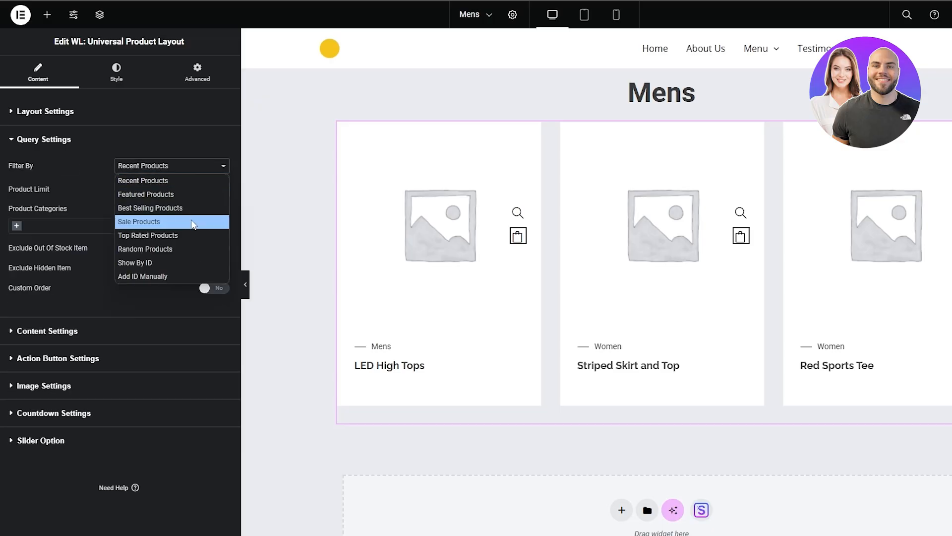
left_click(174, 167)
left_click(174, 167)
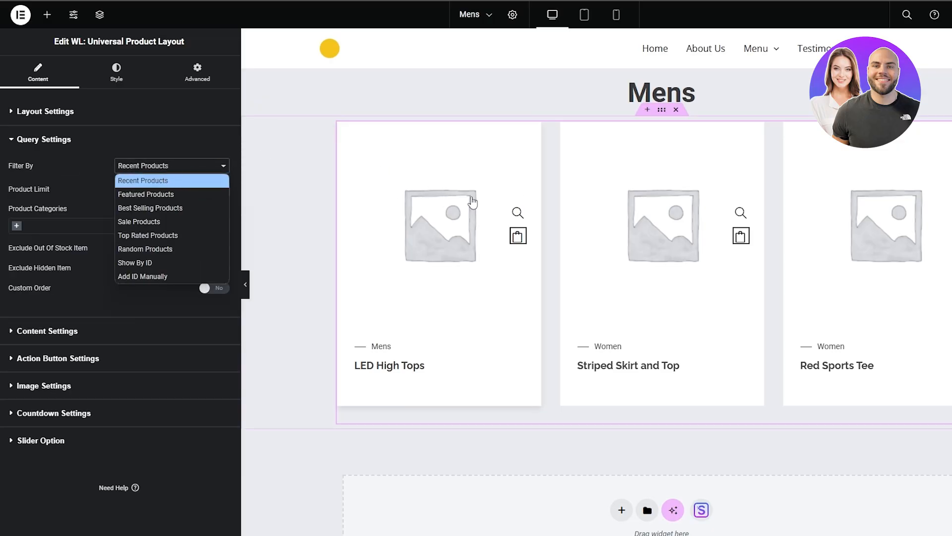
left_click(159, 208)
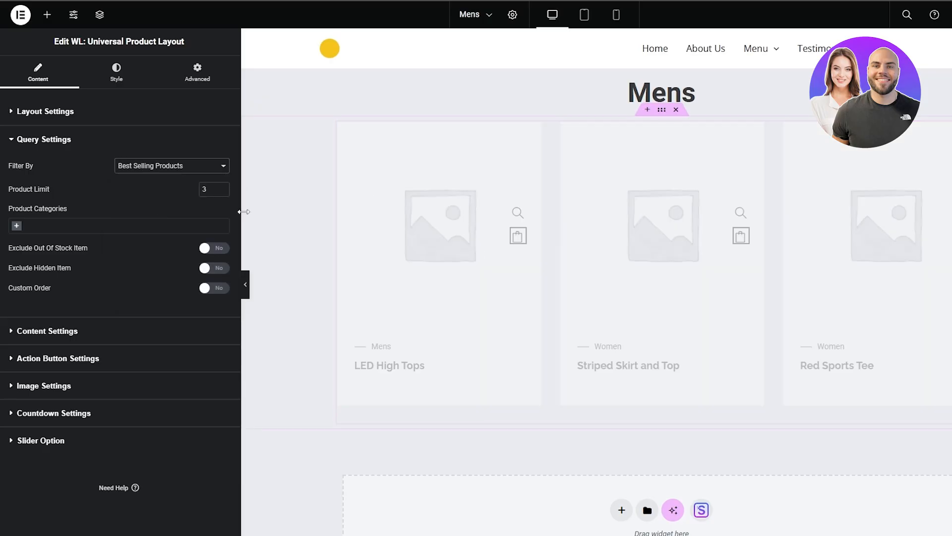
- Examine the product widget's content, layout, style, advanced and query settings, including the content style and product filter choices
left_click(52, 141)
left_click(36, 168)
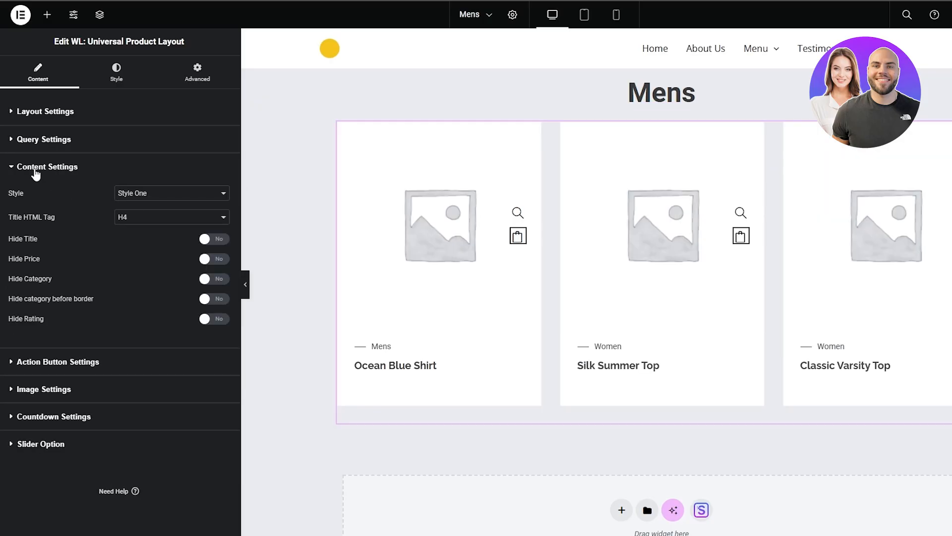
left_click(194, 195)
left_click(188, 194)
left_click(46, 111)
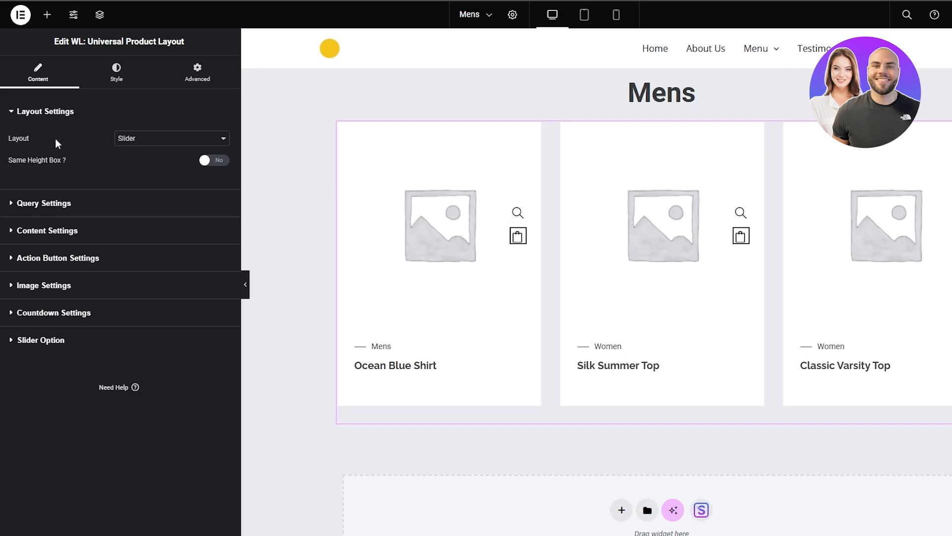
left_click(44, 110)
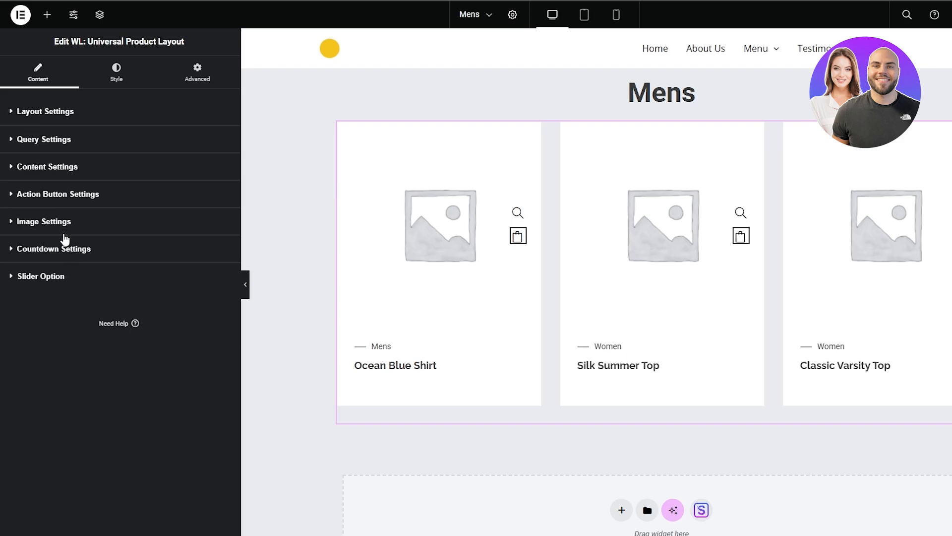
left_click(124, 91)
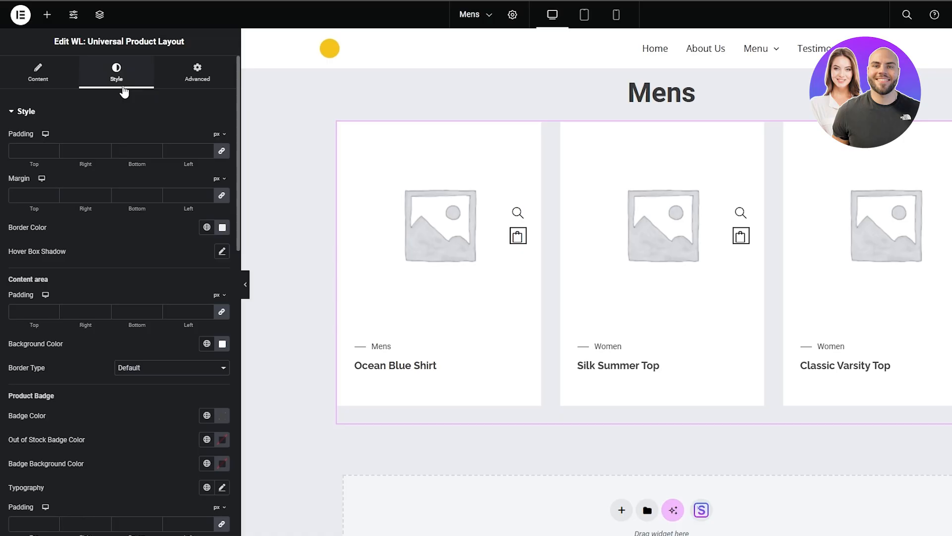
scroll(74, 342, "down", 5)
scroll(104, 348, "up", 5)
left_click(198, 81)
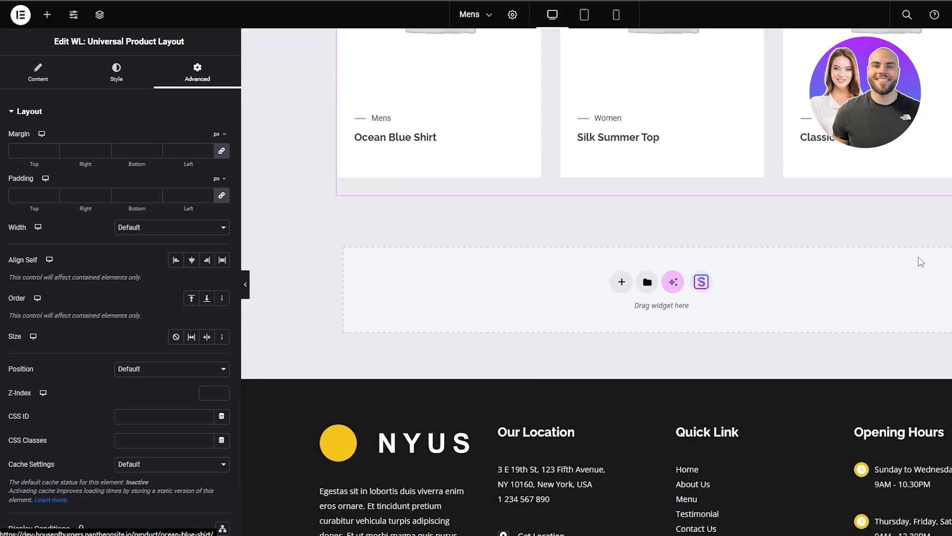
scroll(923, 265, "up", 3)
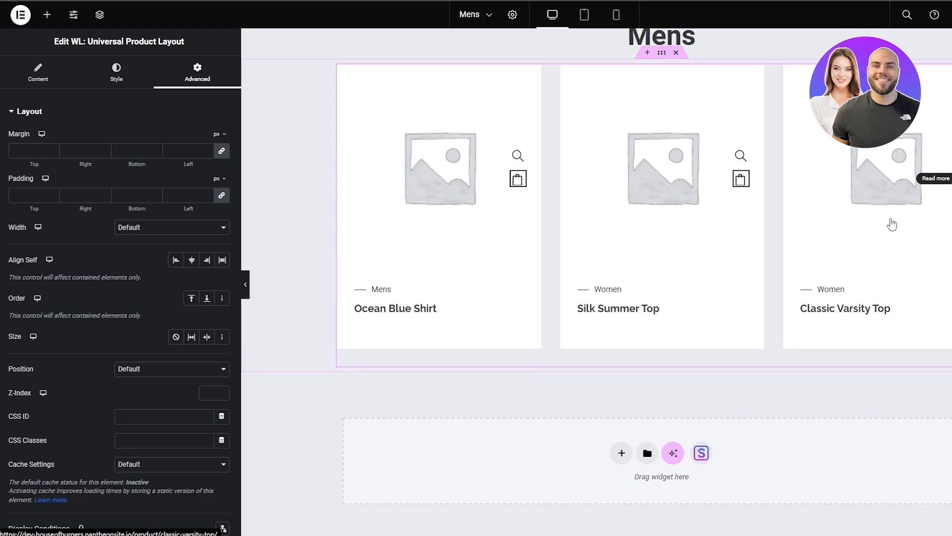
left_click(365, 219)
left_click(69, 204)
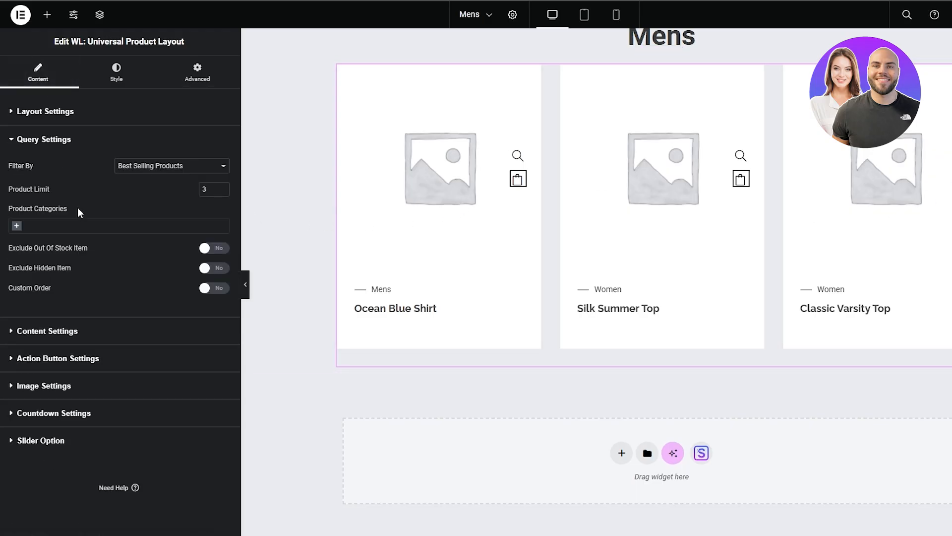
left_click(196, 166)
left_click(196, 166)
- Try the Tab layout on the product widget, and set the layout back to Slider
left_click(56, 139)
left_click(54, 113)
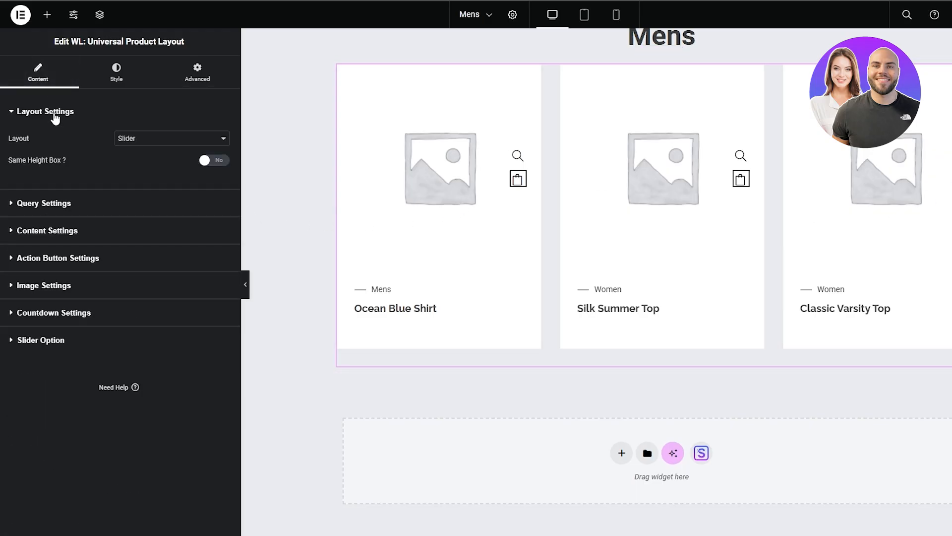
left_click(129, 141)
left_click(152, 169)
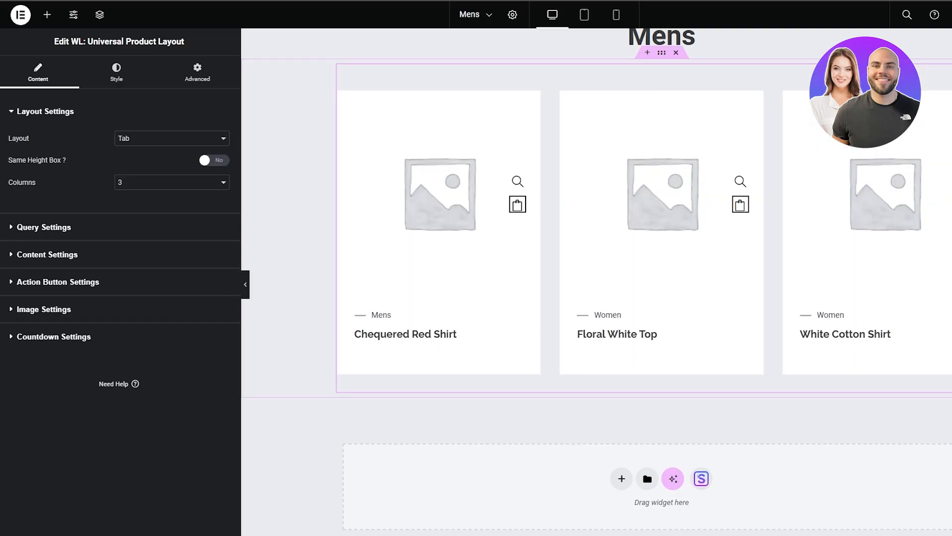
left_click(175, 113)
left_click(99, 112)
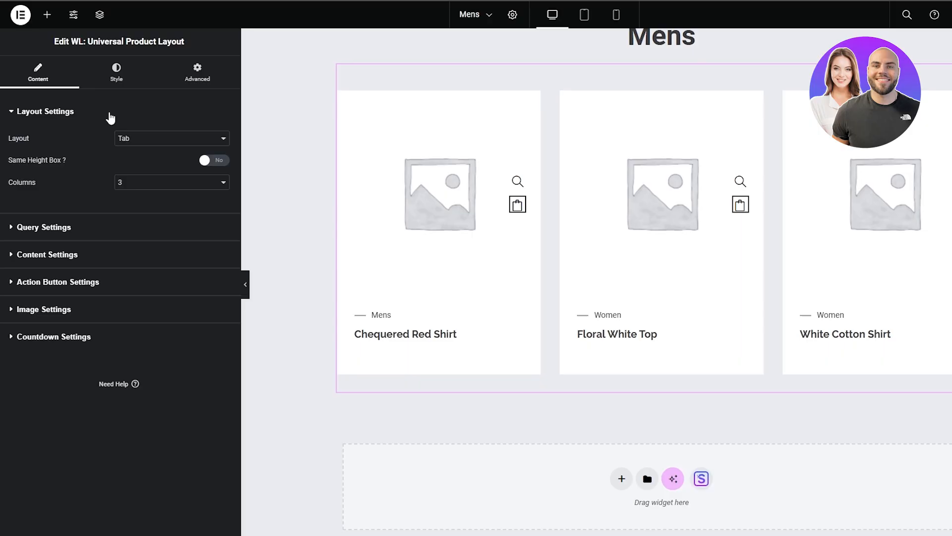
left_click(176, 141)
left_click(138, 156)
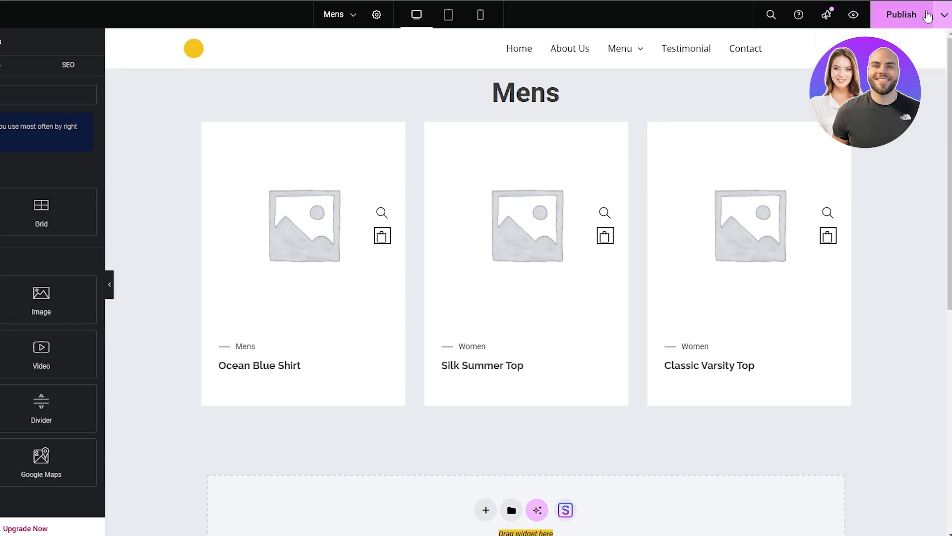
- Publish the Mens page and look over its product cards
left_click(922, 19)
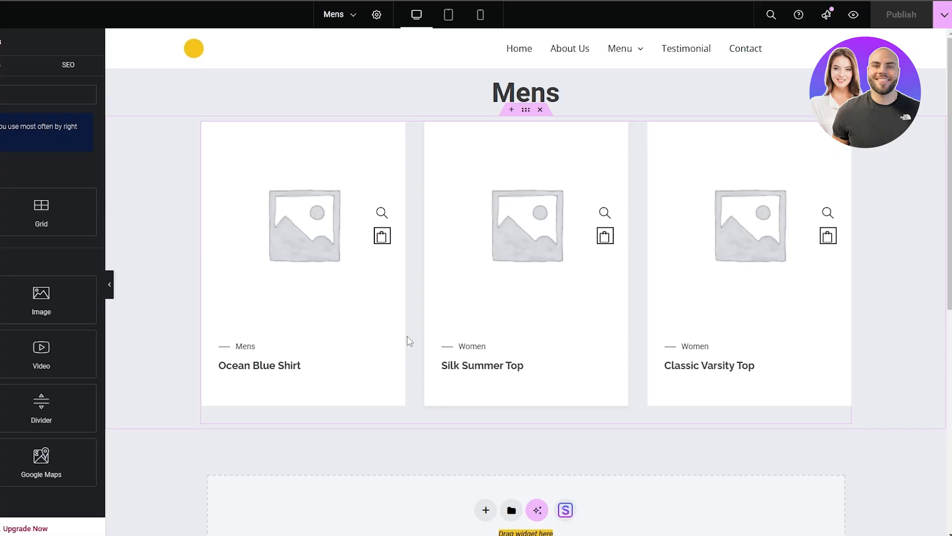
scroll(10, 365, "down", 1)
scroll(362, 409, "down", 1)
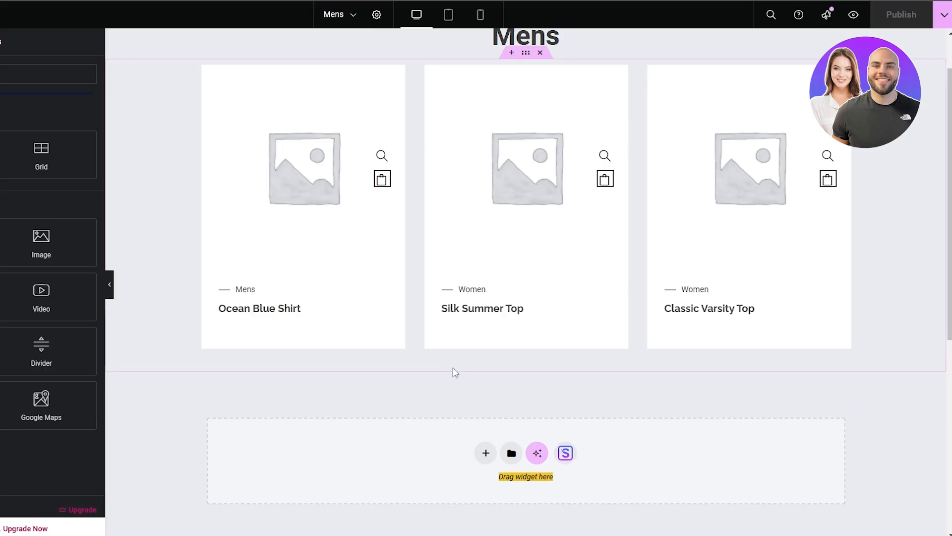
scroll(454, 372, "up", 1)
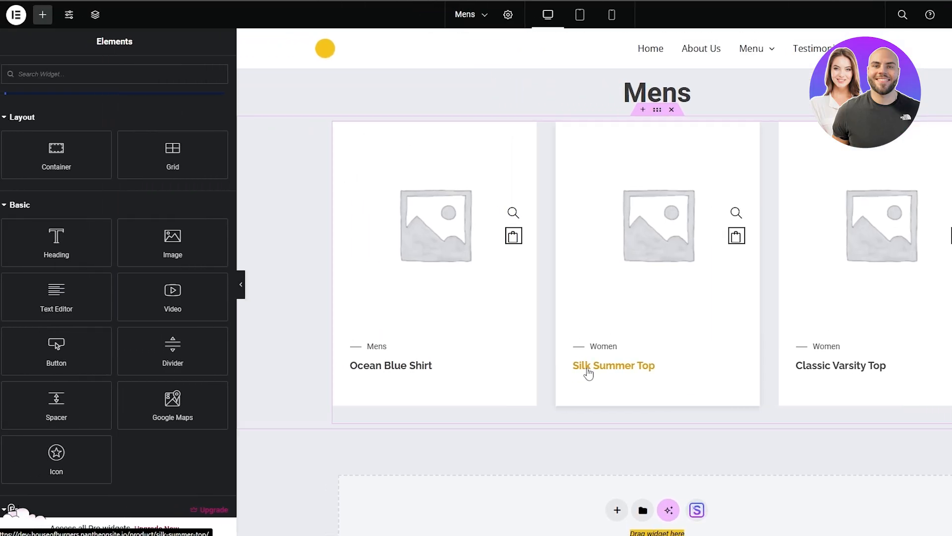